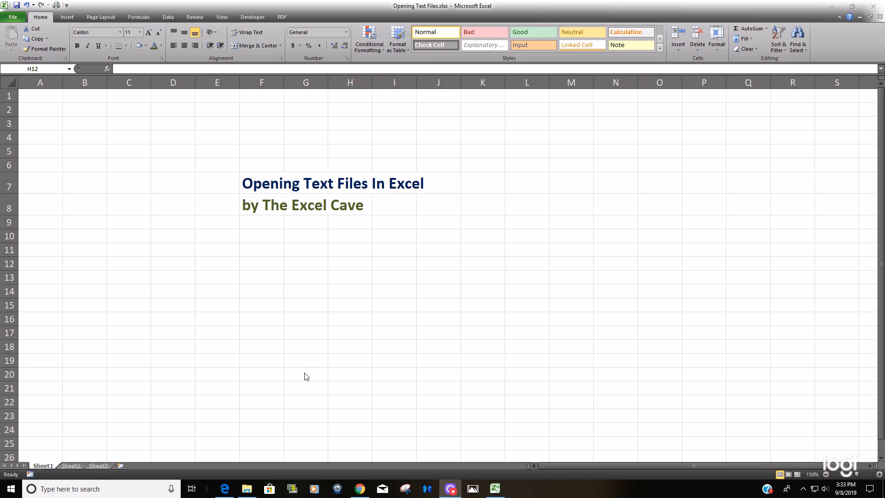
# Bring up the Open dialog for the Open Text Series folder and check its file type options
pyautogui.click(413, 339)
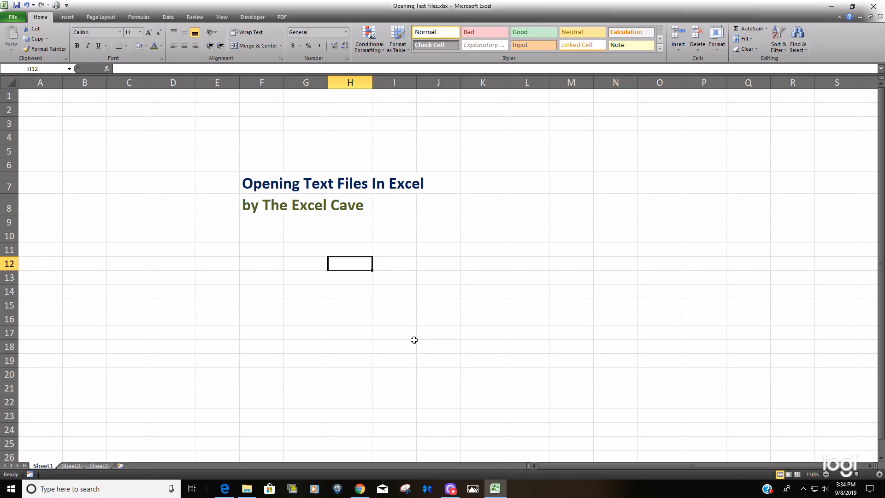
pyautogui.click(11, 17)
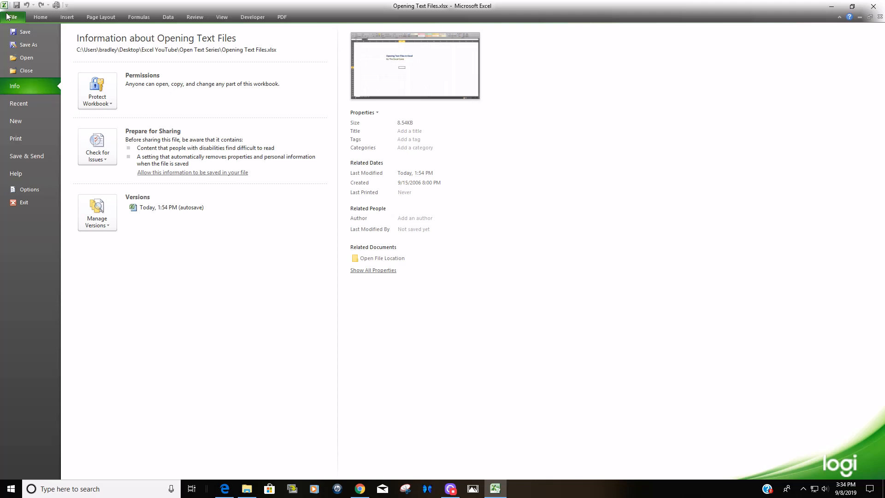
pyautogui.click(24, 57)
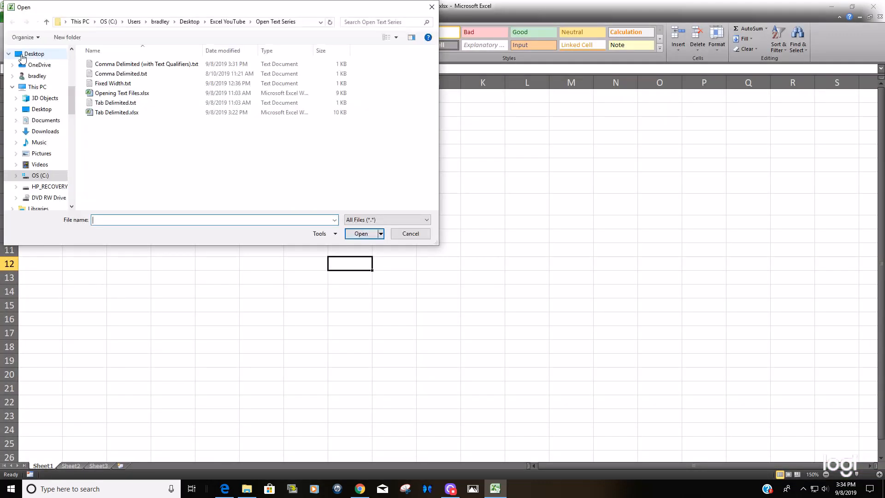
pyautogui.click(427, 220)
pyautogui.click(427, 220)
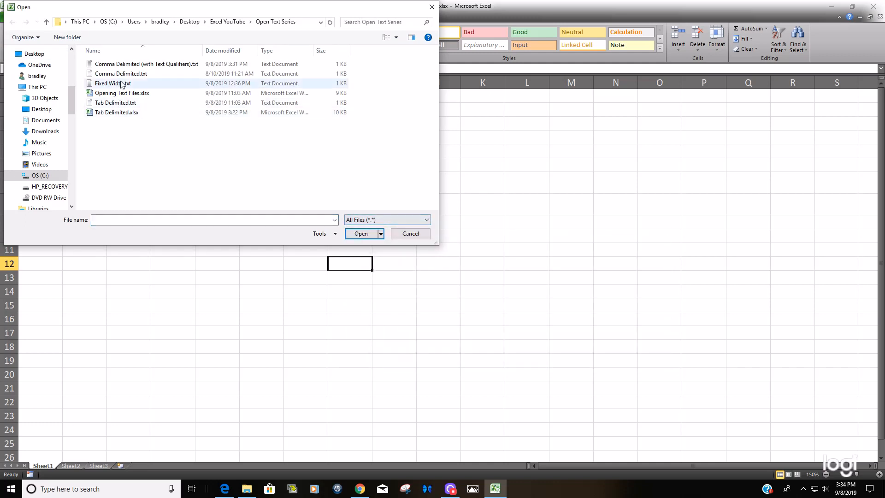
# Filter the file list to All Excel Files and switch the filter back to All Files
pyautogui.click(426, 223)
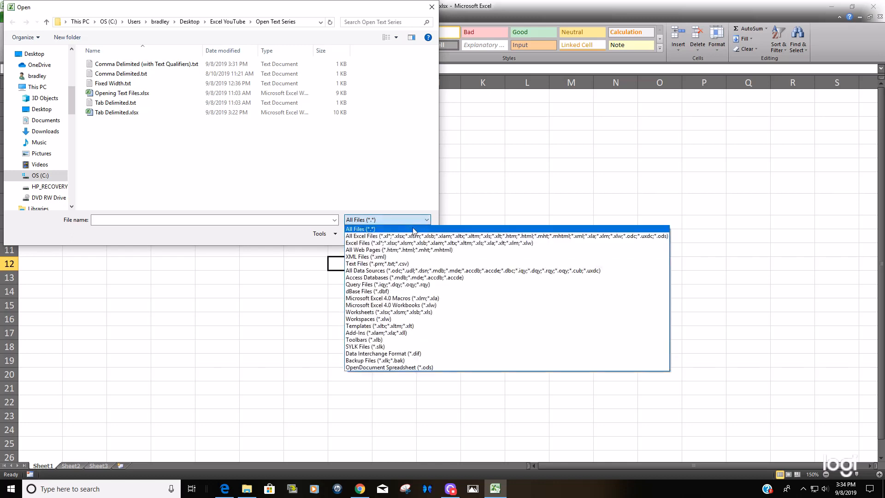
pyautogui.click(396, 238)
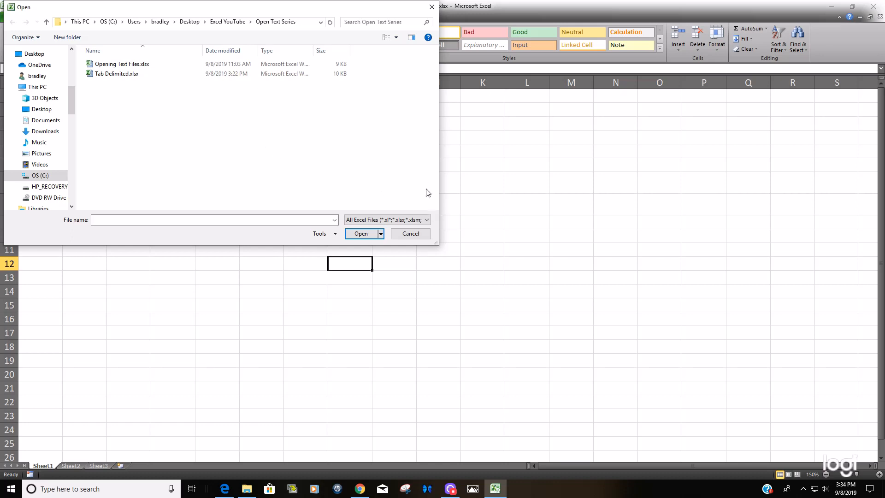
pyautogui.click(426, 219)
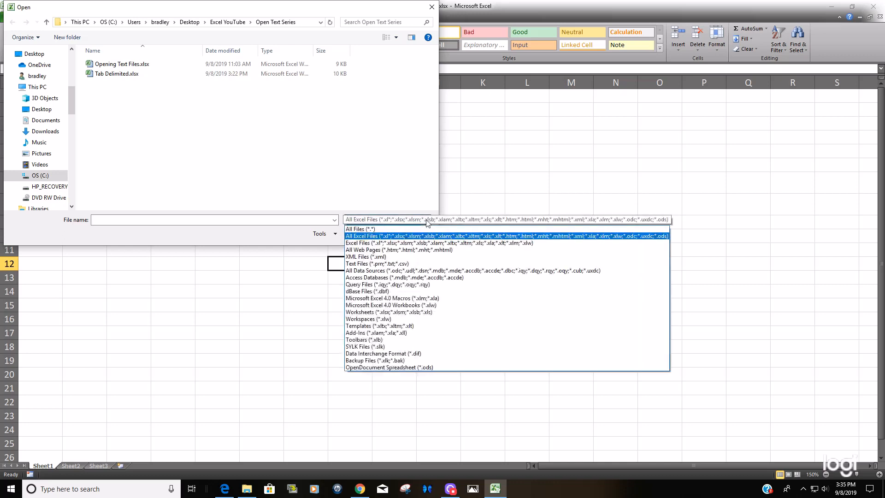
pyautogui.click(392, 229)
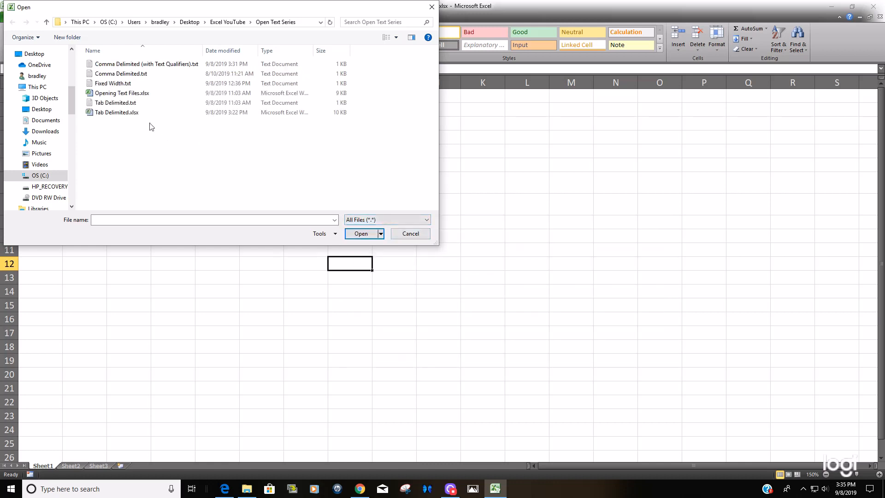
# Open Tab Delimited.txt and accept Delimited as the original data type in the Text Import Wizard
pyautogui.doubleClick(110, 104)
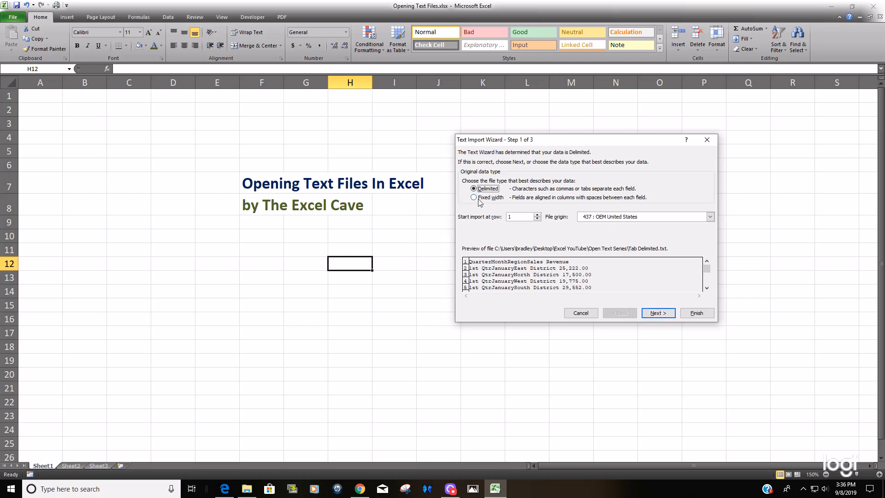
pyautogui.click(656, 313)
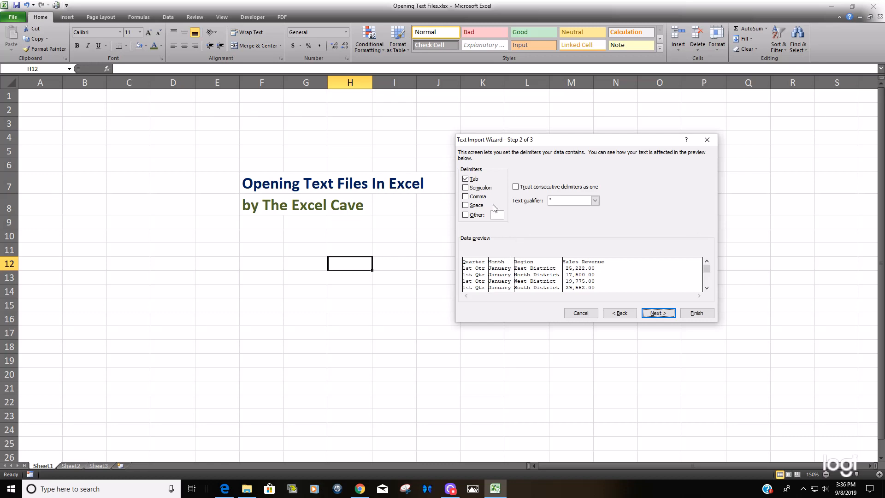
pyautogui.click(612, 313)
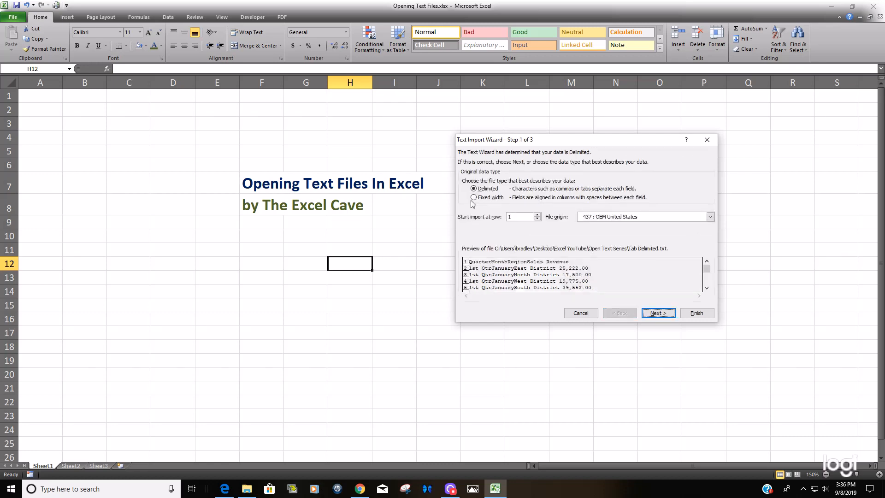
pyautogui.click(658, 315)
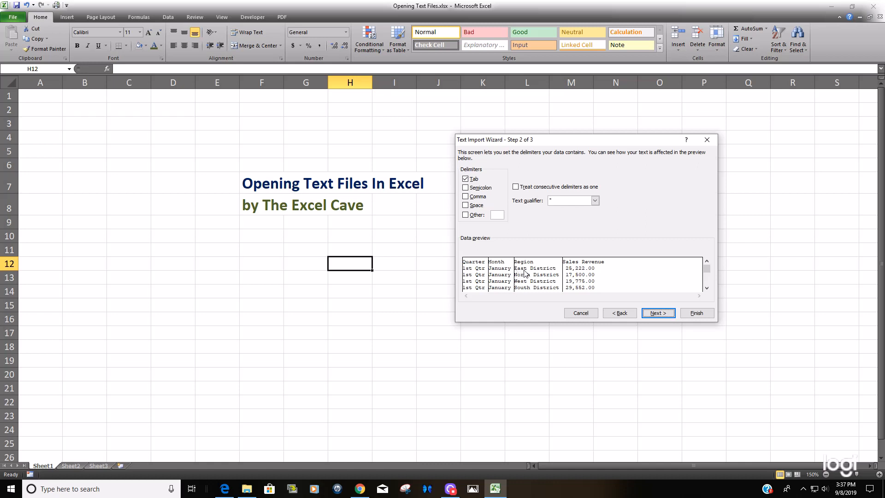
# Preview Space as an additional delimiter, clear it again, and accept Tab as the only delimiter
pyautogui.click(465, 205)
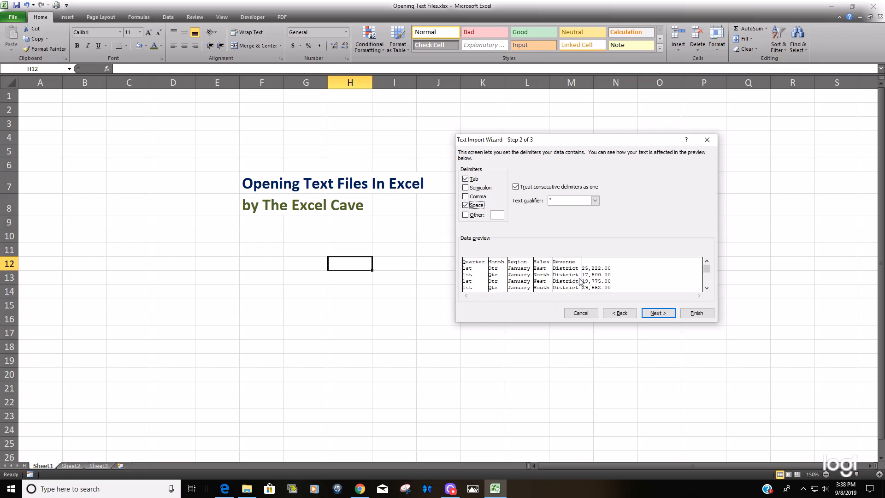
pyautogui.click(465, 205)
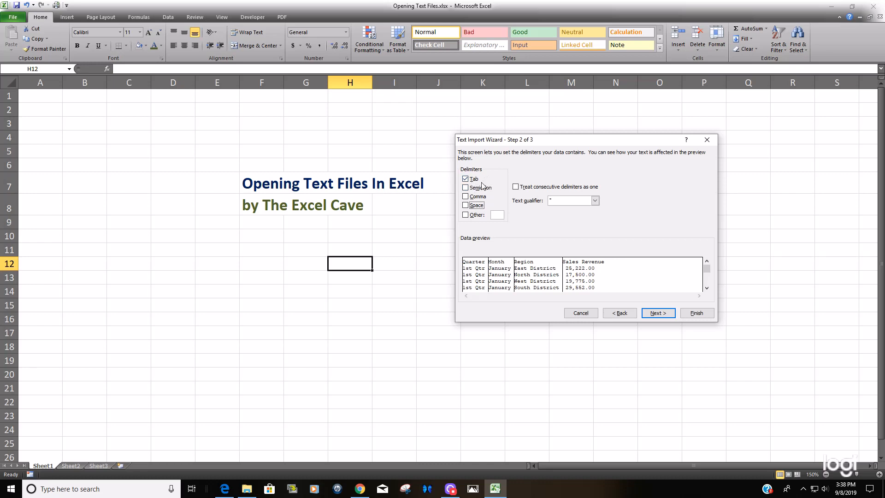
pyautogui.click(664, 314)
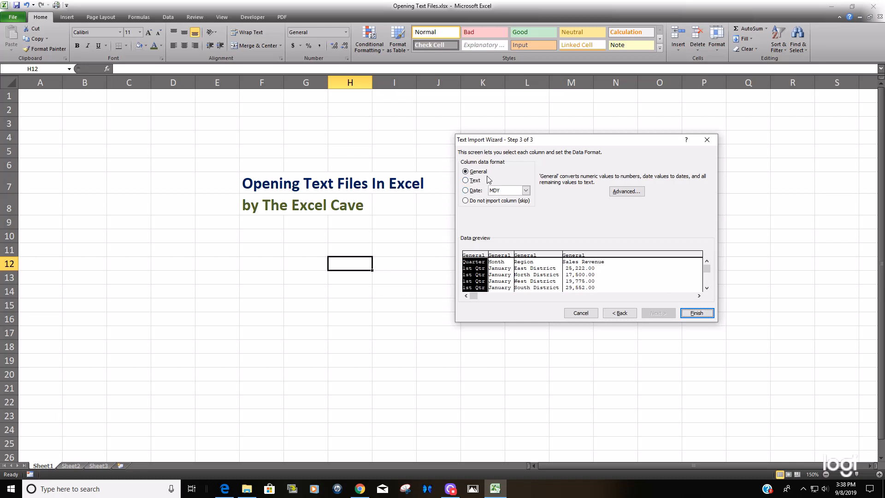
# Check the Month, Region and Quarter column formats and finish the import with all columns kept as General
pyautogui.click(493, 256)
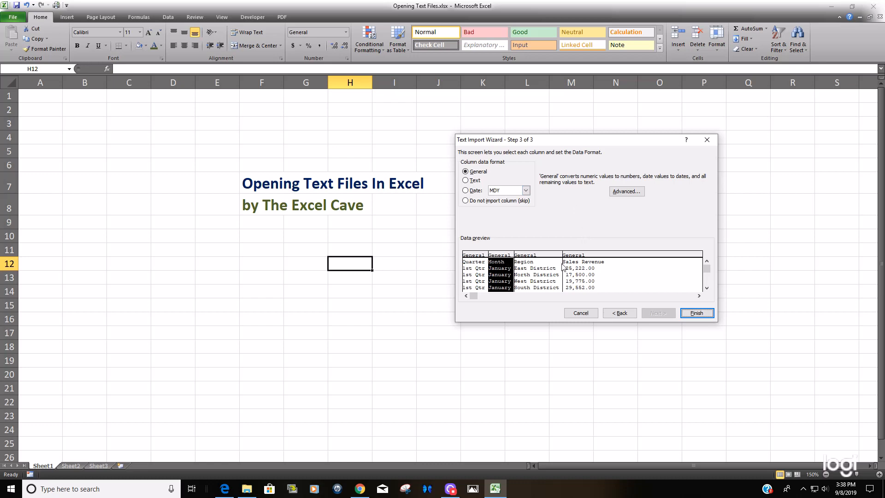
pyautogui.click(552, 256)
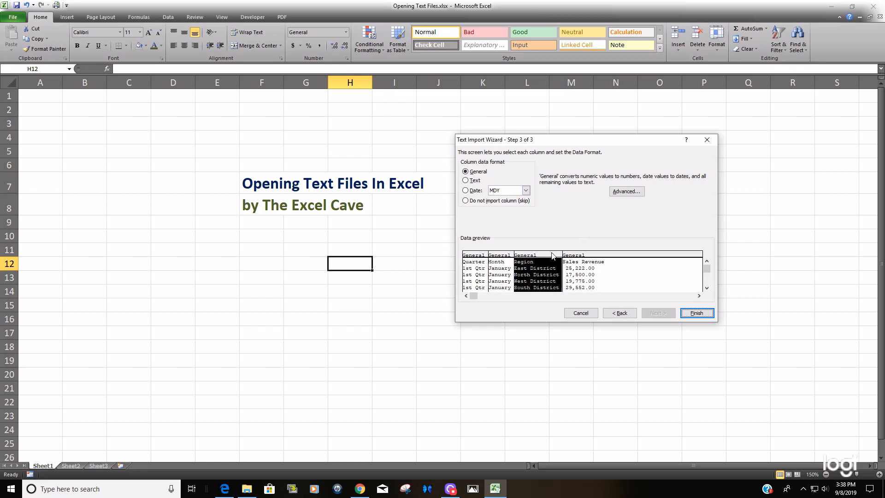
pyautogui.click(475, 256)
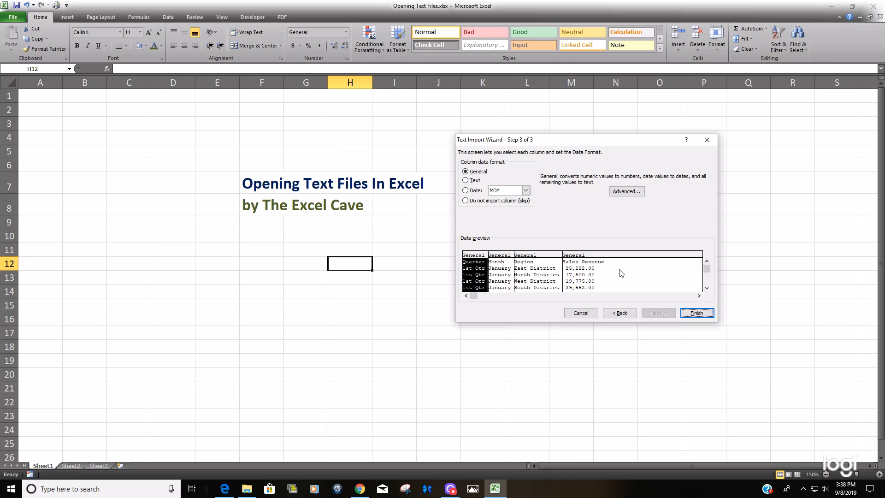
pyautogui.click(691, 313)
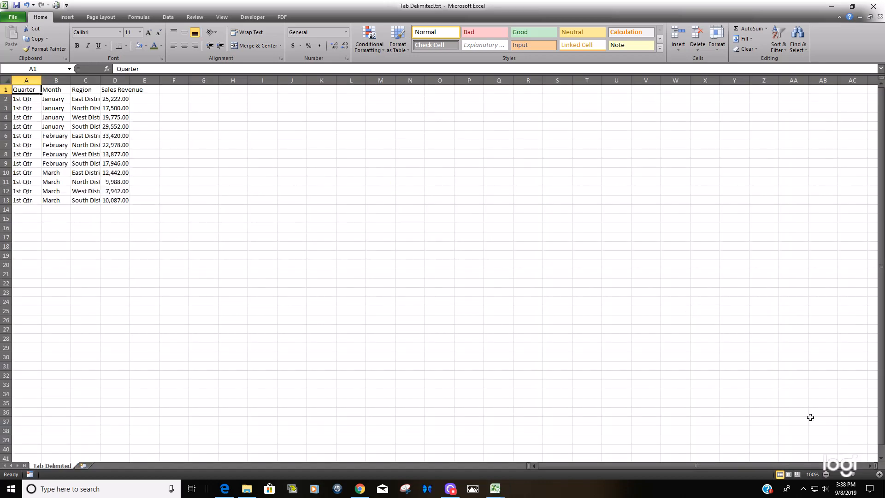
# AutoFit the widths of columns A through D to their contents
pyautogui.click(879, 475)
pyautogui.click(879, 475)
pyautogui.click(878, 475)
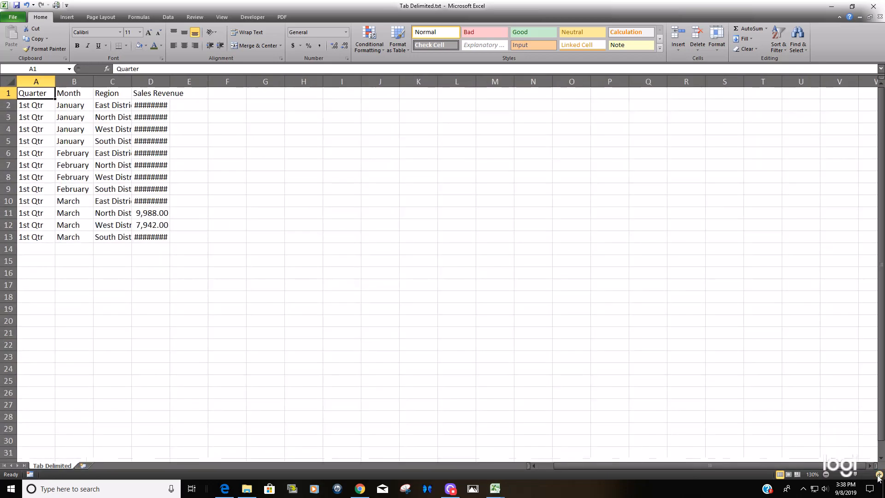
pyautogui.click(879, 474)
pyautogui.click(878, 474)
pyautogui.click(330, 248)
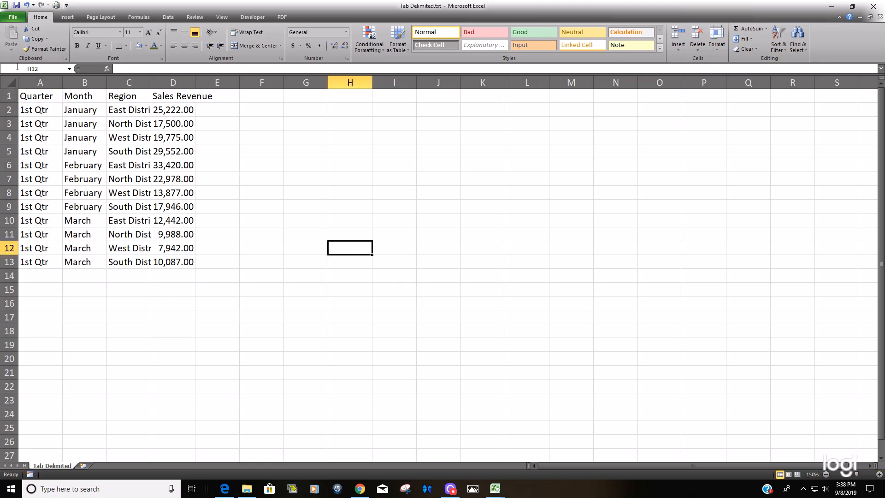
pyautogui.moveTo(40, 83); pyautogui.dragTo(187, 96)
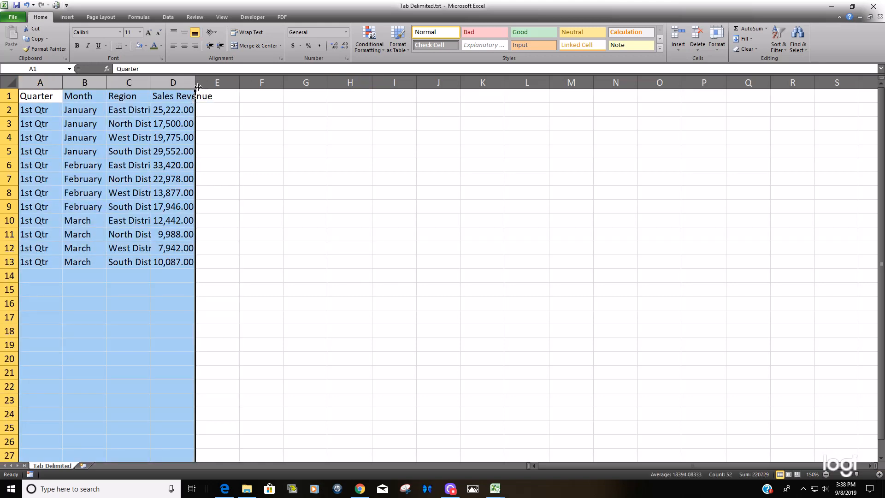
pyautogui.doubleClick(194, 83)
pyautogui.click(225, 181)
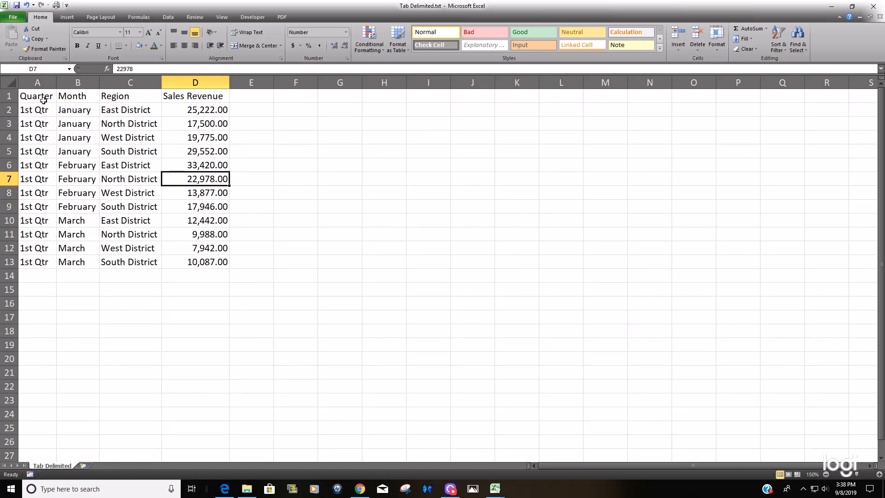
# Examine how the Quarter, Month, Region and Sales Revenue fields were split into separate columns
pyautogui.click(43, 82)
pyautogui.click(67, 83)
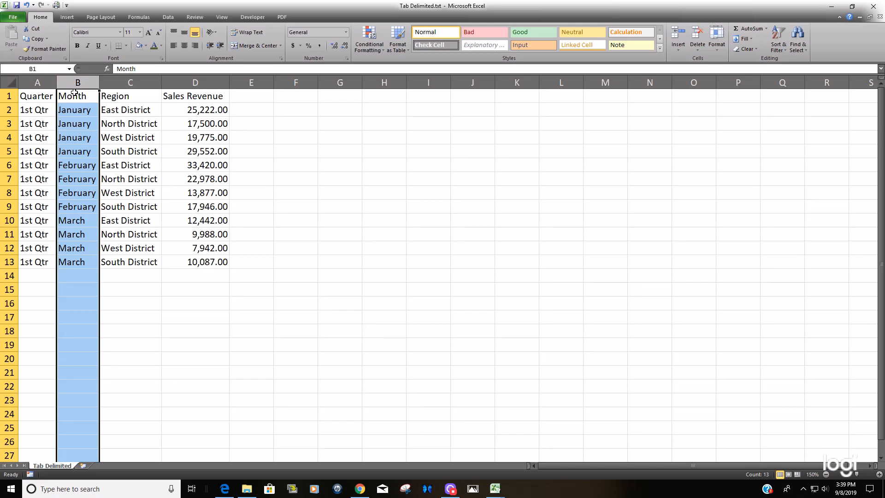
pyautogui.click(48, 78)
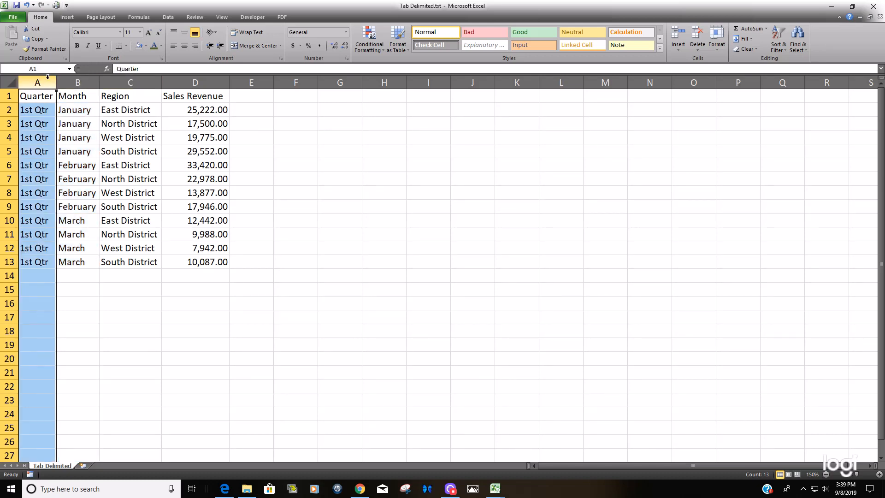
pyautogui.click(73, 82)
pyautogui.click(130, 82)
pyautogui.click(194, 94)
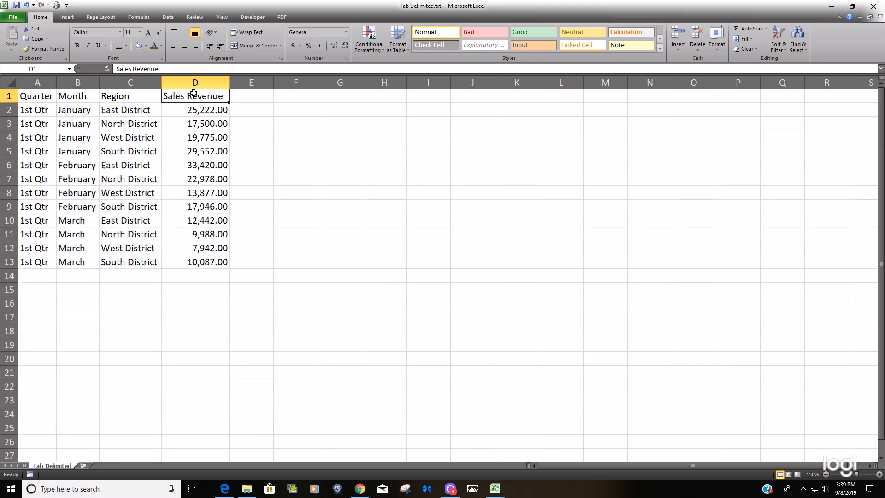
# Switch to File Explorer, view the original Tab Delimited.txt in Notepad to compare its field separation, and close it
pyautogui.click(246, 488)
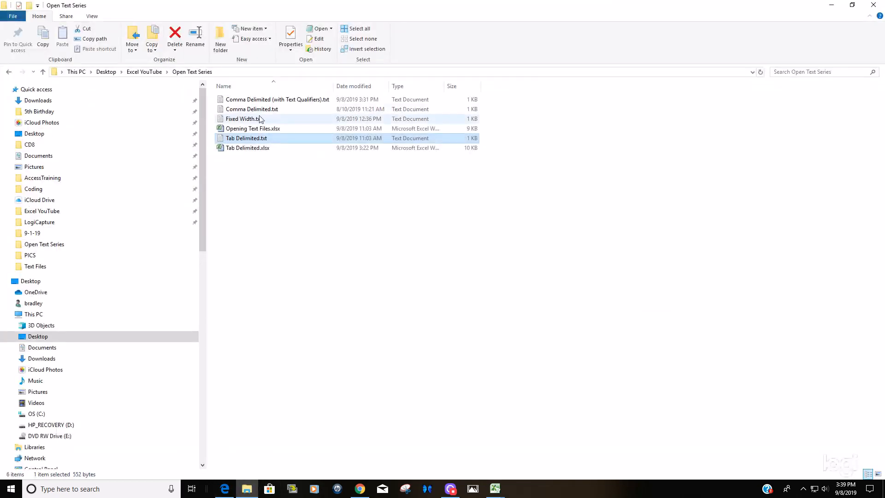
pyautogui.doubleClick(244, 140)
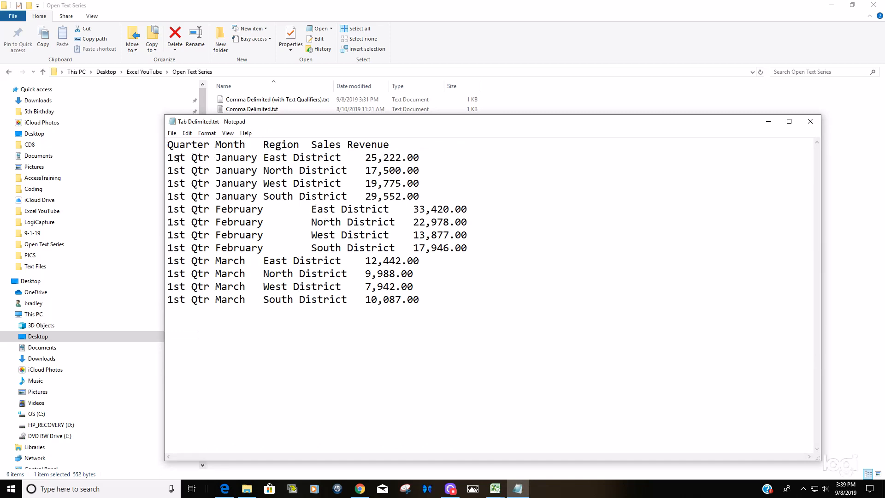
pyautogui.click(213, 158)
pyautogui.click(368, 159)
pyautogui.click(809, 121)
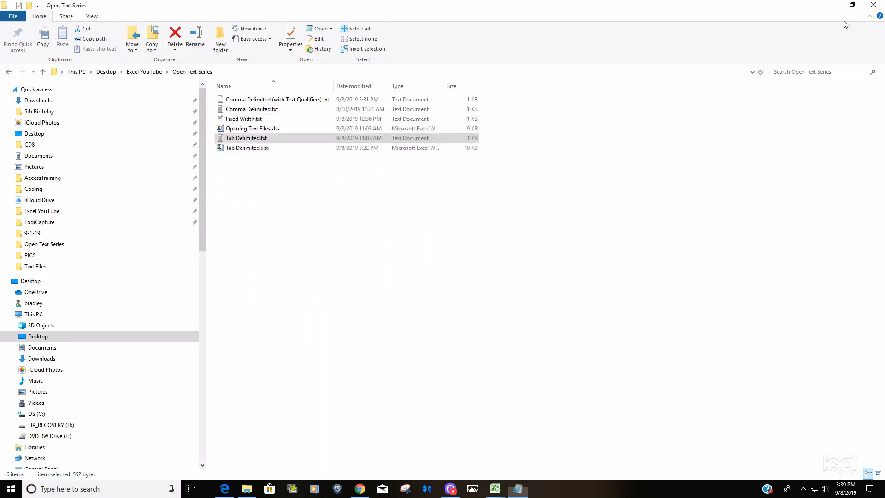
pyautogui.click(832, 6)
pyautogui.click(254, 169)
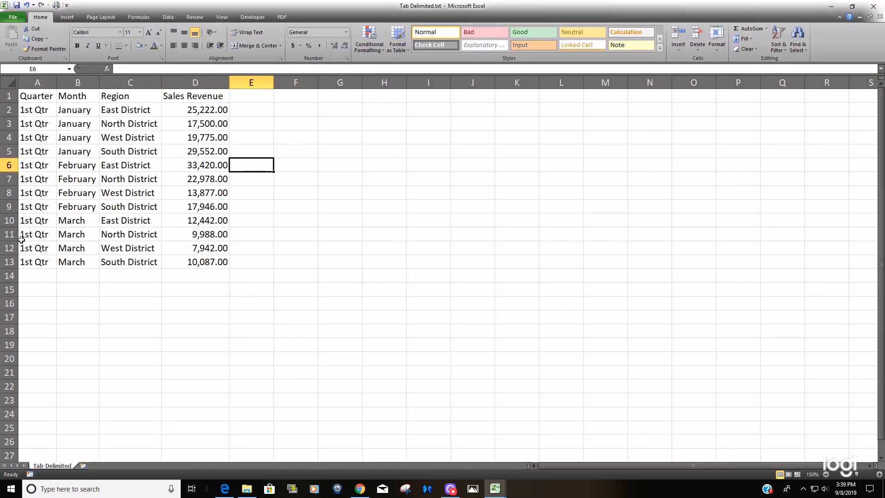
pyautogui.click(69, 224)
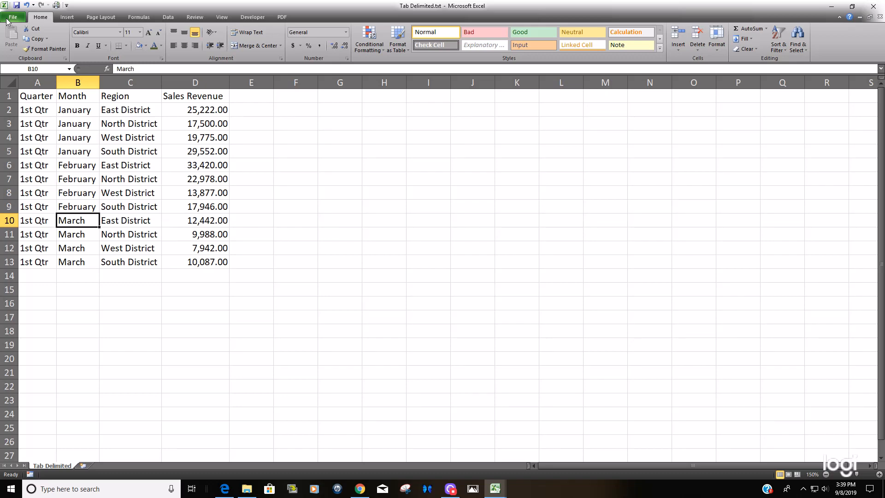
pyautogui.click(192, 191)
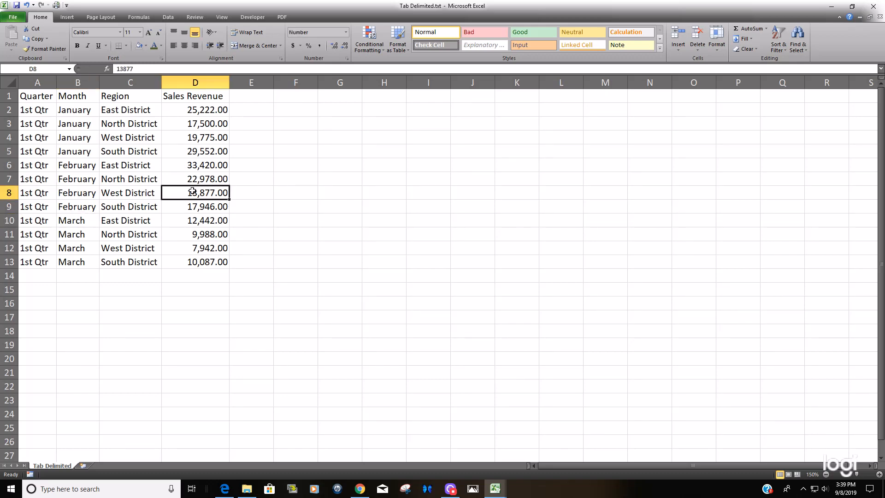
pyautogui.click(132, 160)
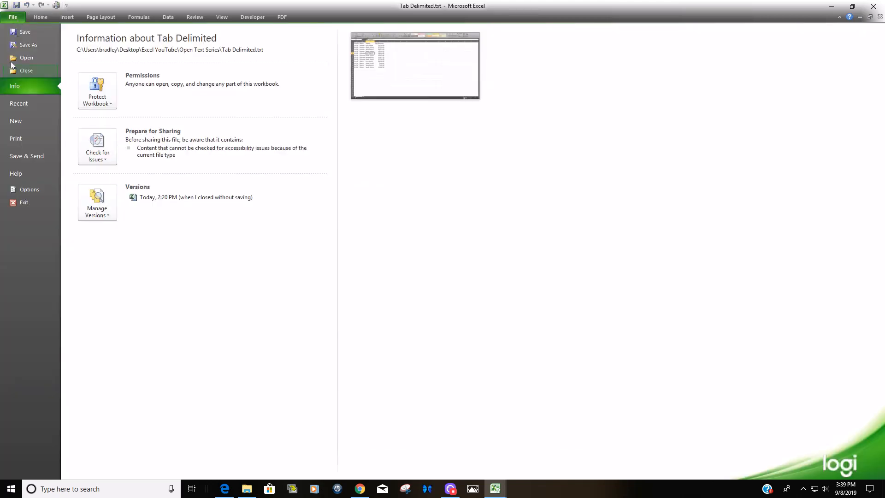
# Save the imported data as the Excel workbook Tab Delimited.xlsx in the Open Text Series folder, replacing the existing file
pyautogui.click(16, 18)
pyautogui.click(29, 44)
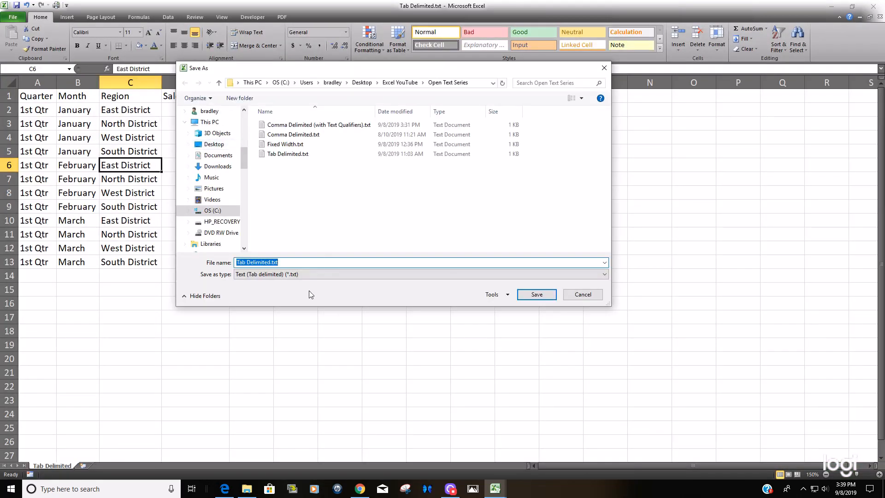
pyautogui.click(285, 279)
pyautogui.click(275, 283)
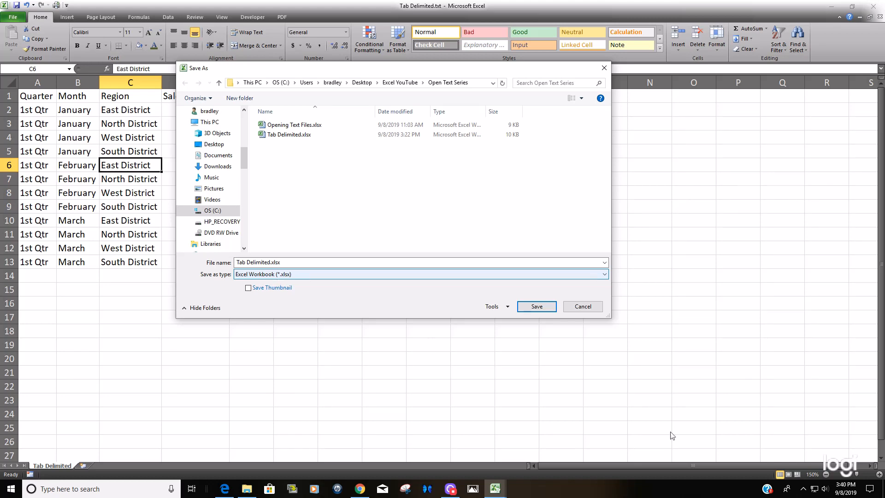
pyautogui.click(536, 306)
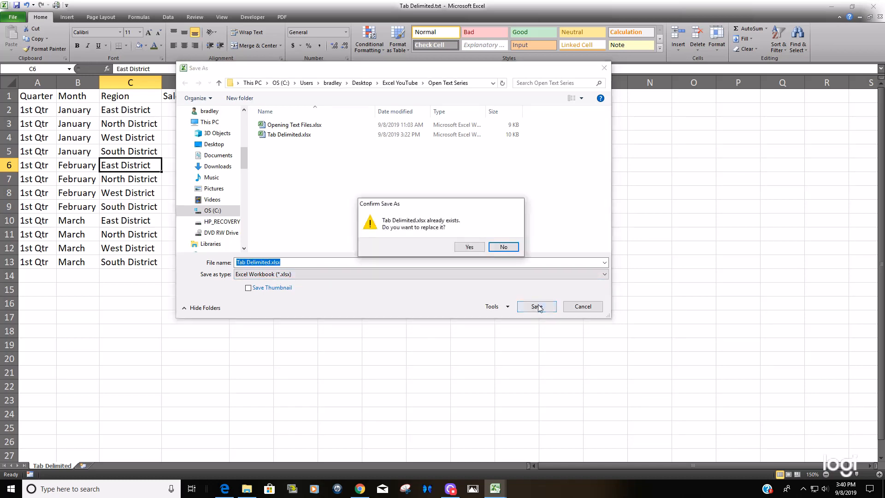
pyautogui.click(463, 251)
pyautogui.click(387, 258)
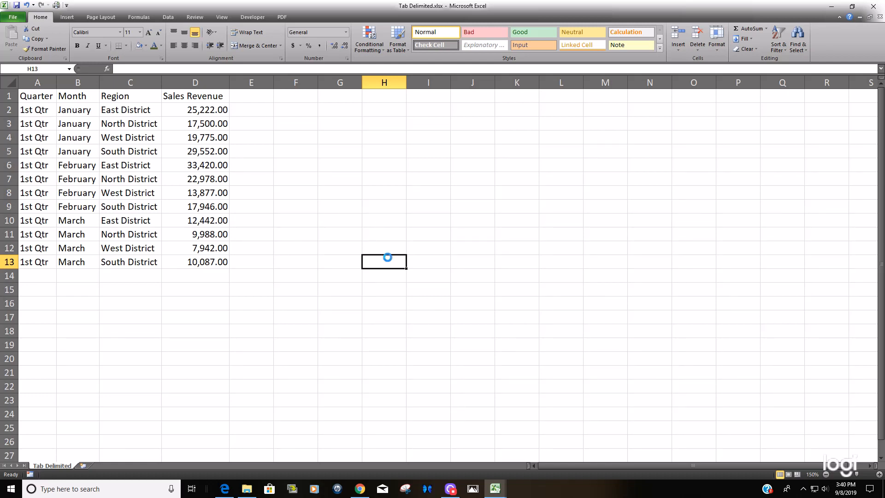
# Open Comma Delimited (with Text Qualifiers).txt as Delimited and add Comma as a delimiter, keeping the double-quote text qualifier
pyautogui.hotkey('ctrl', 'o')
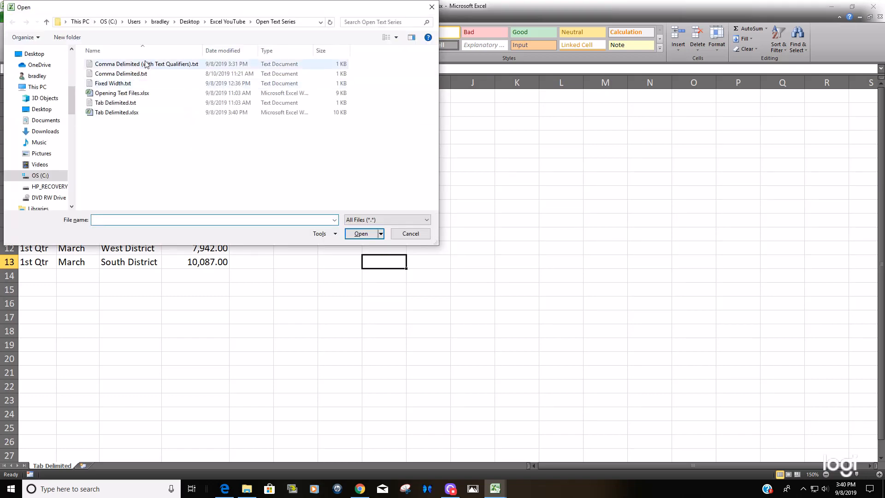
pyautogui.doubleClick(147, 64)
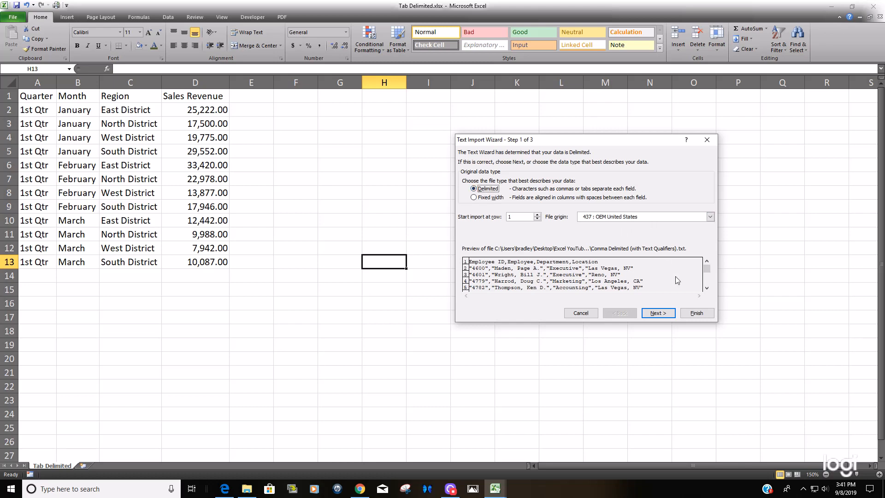
pyautogui.click(665, 317)
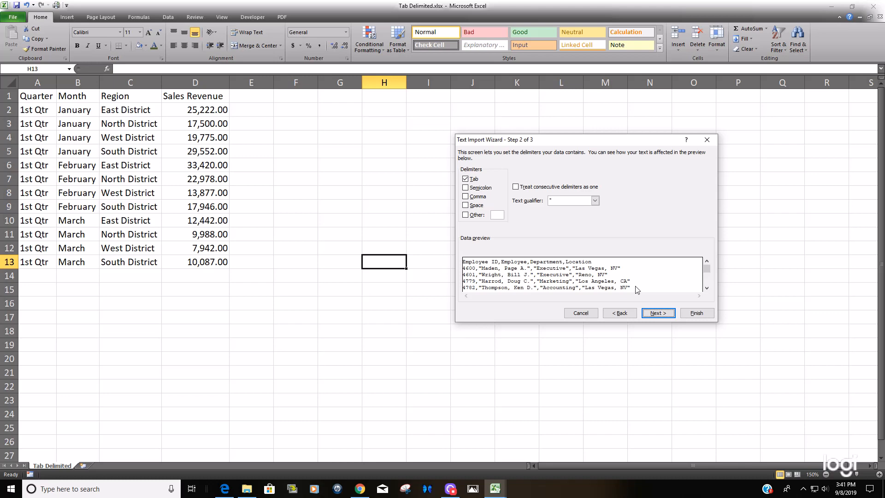
pyautogui.click(466, 205)
pyautogui.click(466, 205)
pyautogui.click(466, 197)
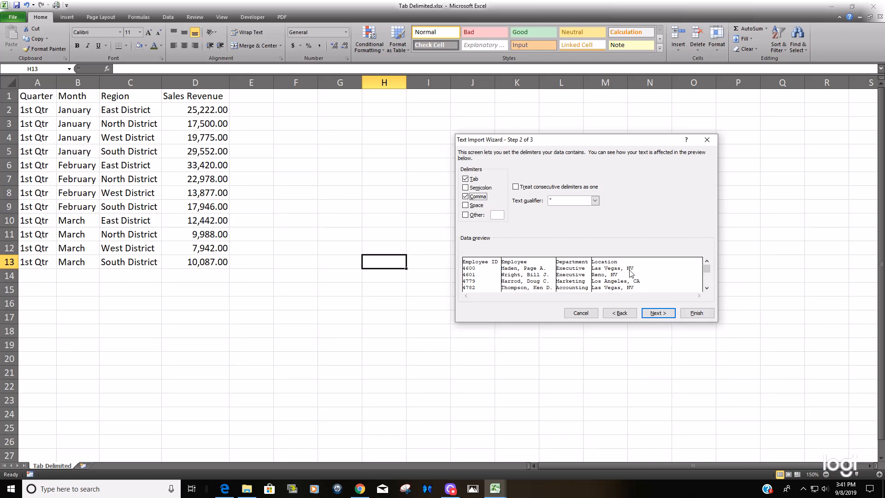
# Recheck the raw quoted text in the wizard's first stage, and finish the import with all columns as General
pyautogui.click(620, 312)
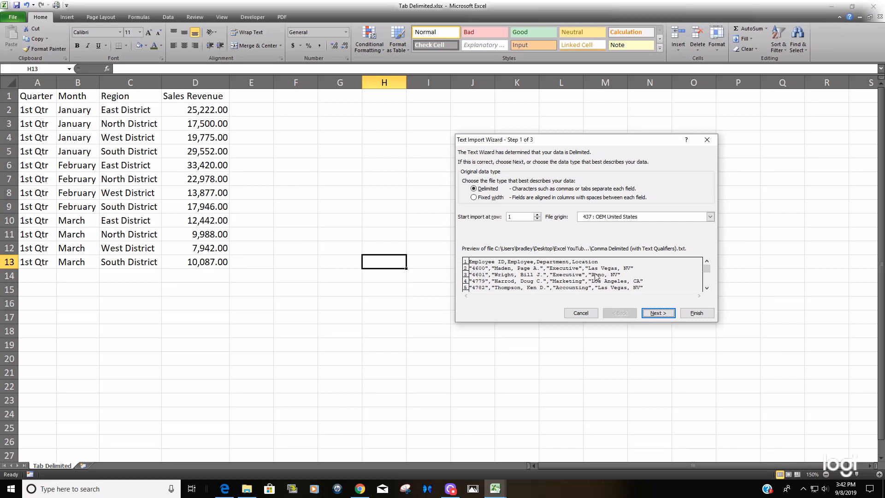
pyautogui.click(658, 313)
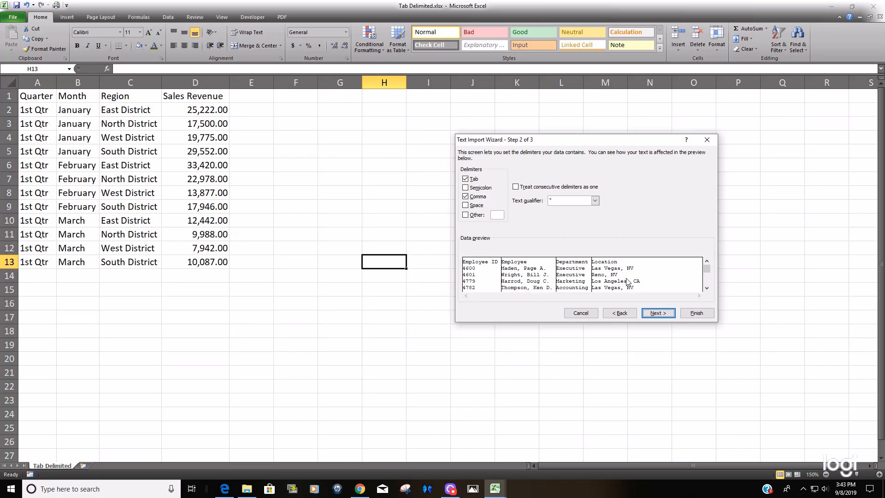
pyautogui.click(666, 315)
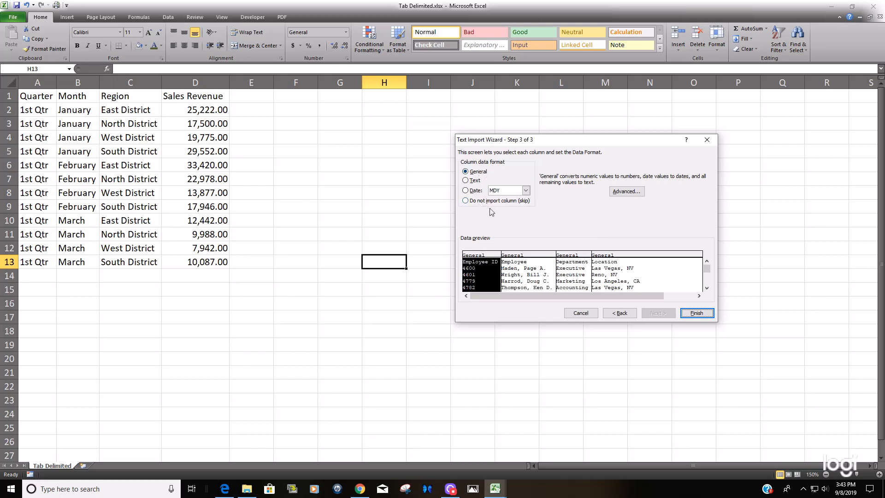
pyautogui.click(697, 316)
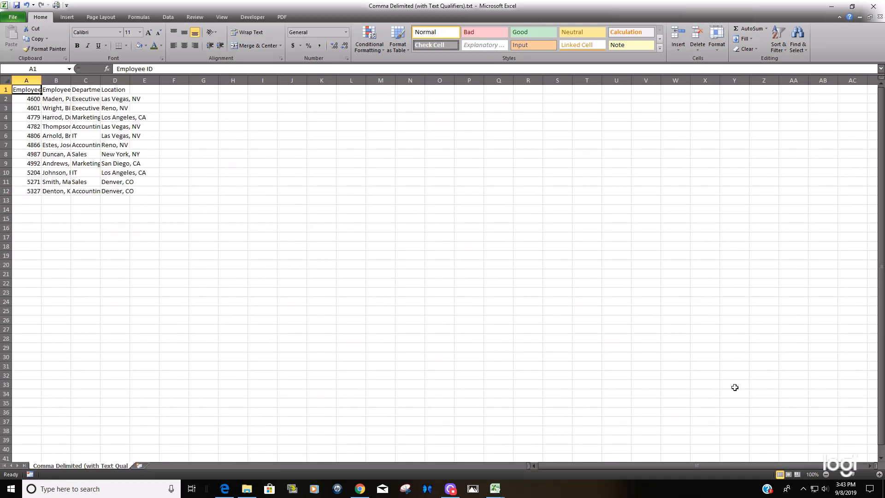
# AutoFit the widths of columns A through D in the imported employee data
pyautogui.click(878, 476)
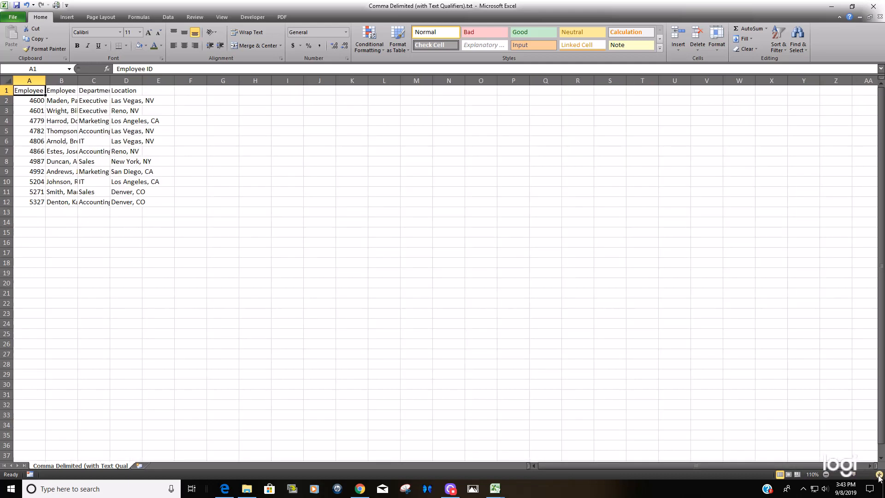
pyautogui.click(878, 476)
pyautogui.click(878, 476)
pyautogui.click(878, 476)
pyautogui.click(878, 476)
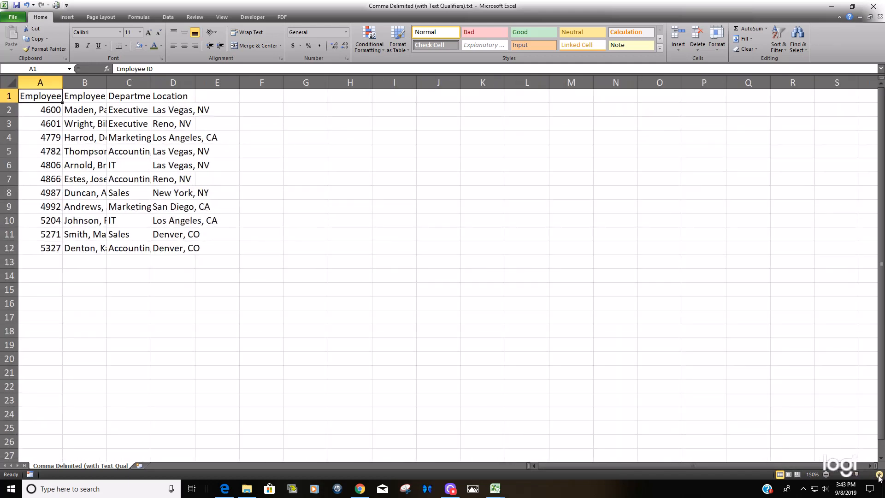
pyautogui.click(434, 262)
pyautogui.moveTo(40, 83); pyautogui.dragTo(189, 83)
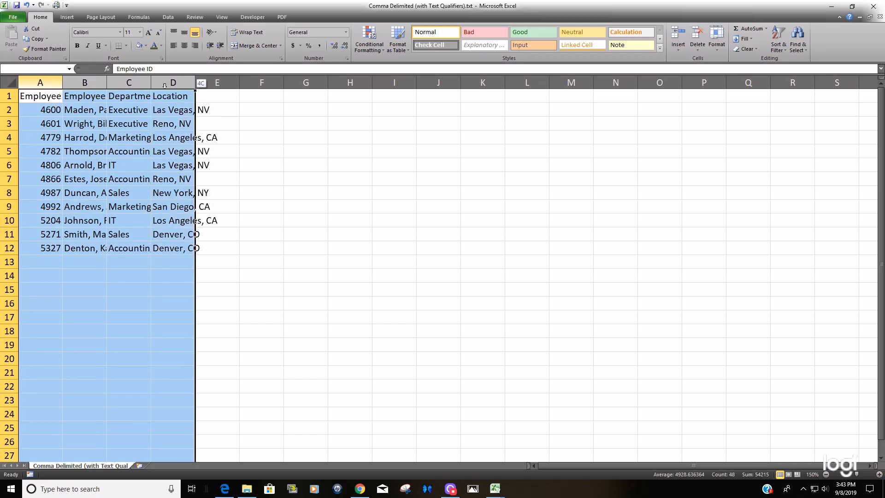
pyautogui.doubleClick(195, 82)
pyautogui.click(492, 220)
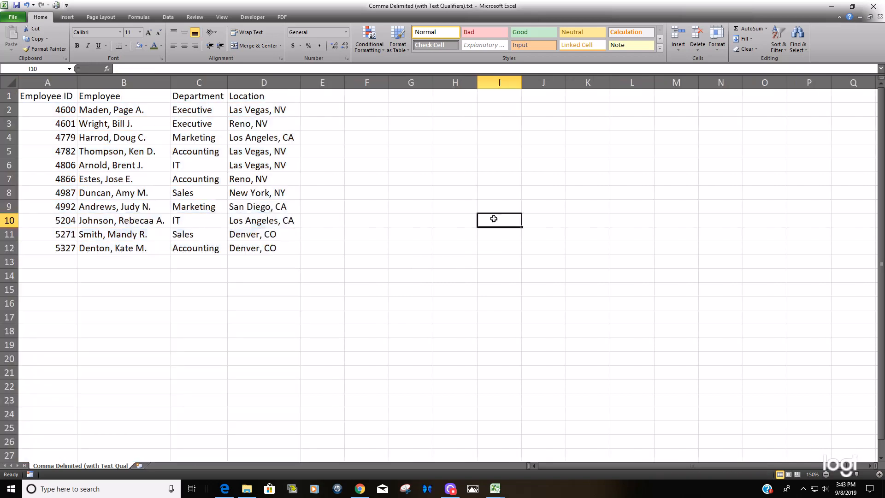
# Examine how the Employee ID, Employee, Department and Location fields were separated into columns
pyautogui.click(71, 81)
pyautogui.click(95, 82)
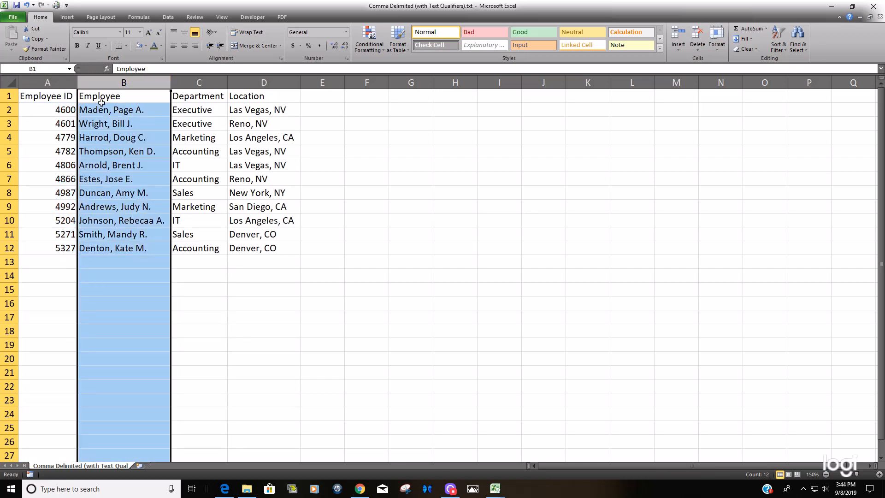
pyautogui.click(202, 82)
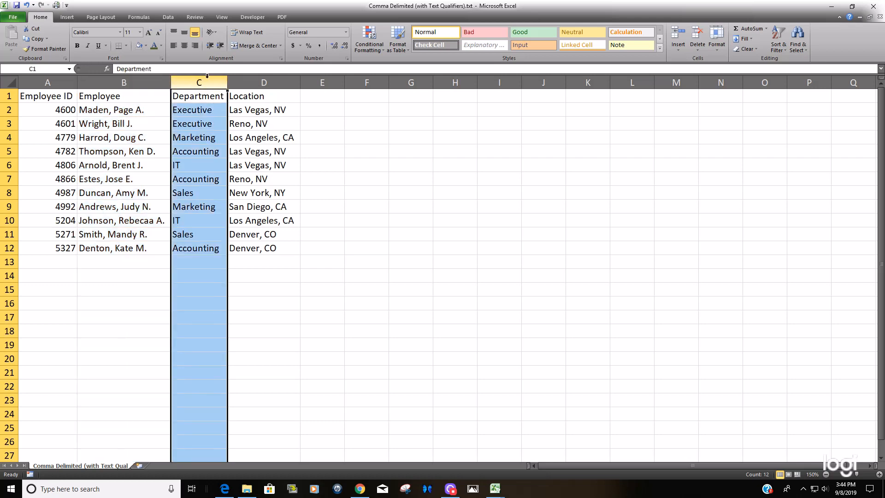
pyautogui.click(256, 82)
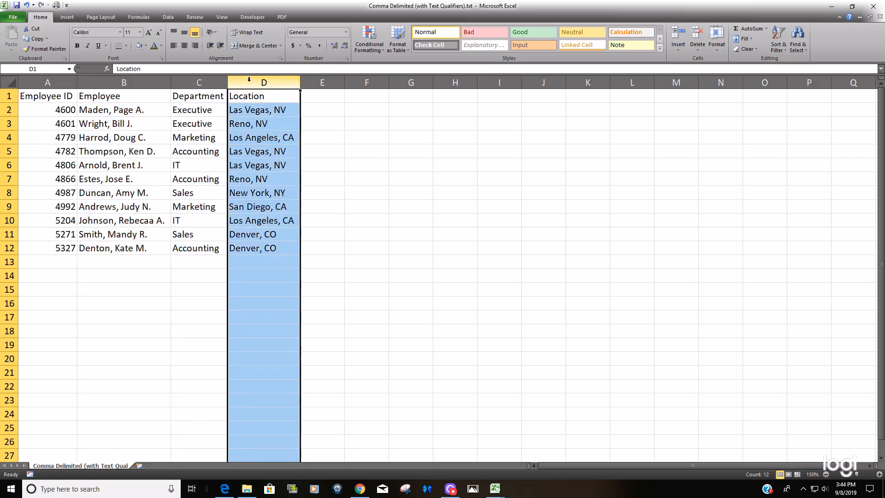
pyautogui.click(325, 207)
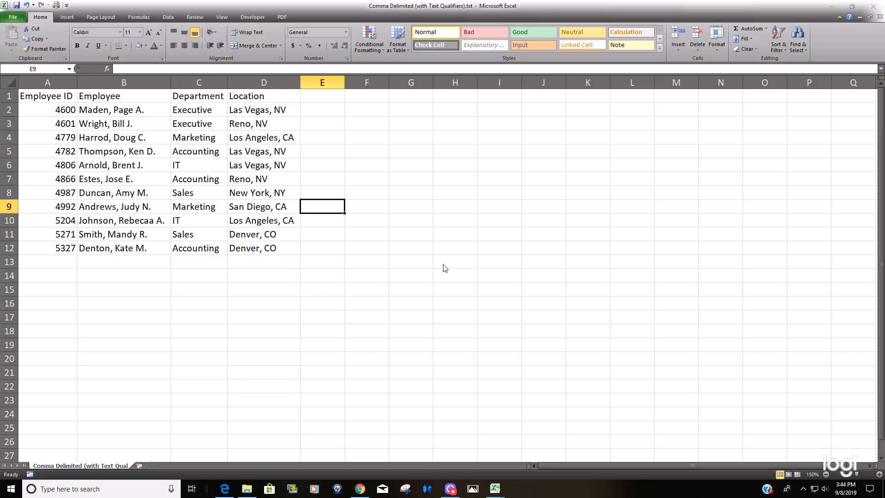
# Open Fixed Width.txt in the Text Import Wizard
pyautogui.hotkey('ctrl', 'o')
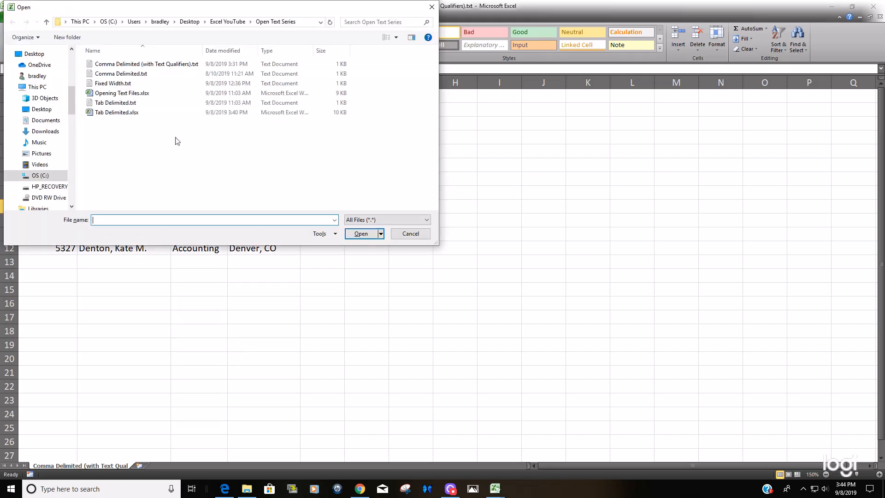
pyautogui.doubleClick(108, 83)
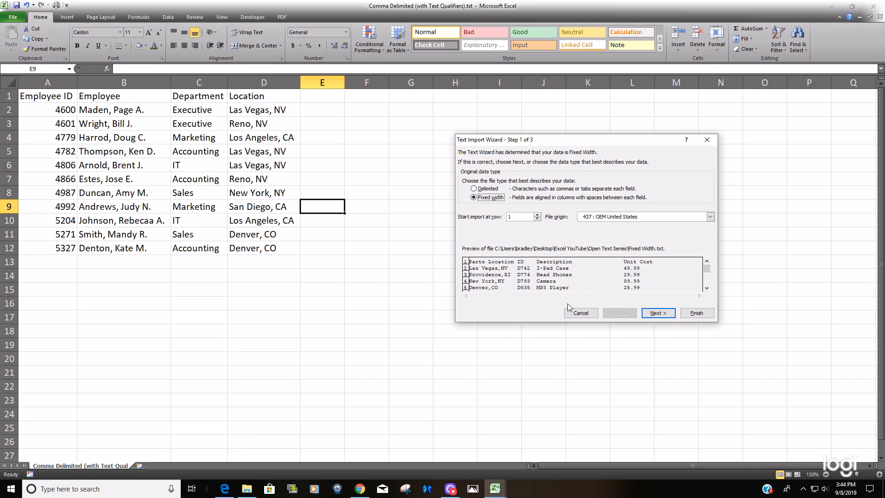
# Try splitting the file as Delimited with Space added as a delimiter, and return to the data type choice
pyautogui.click(479, 189)
pyautogui.click(657, 314)
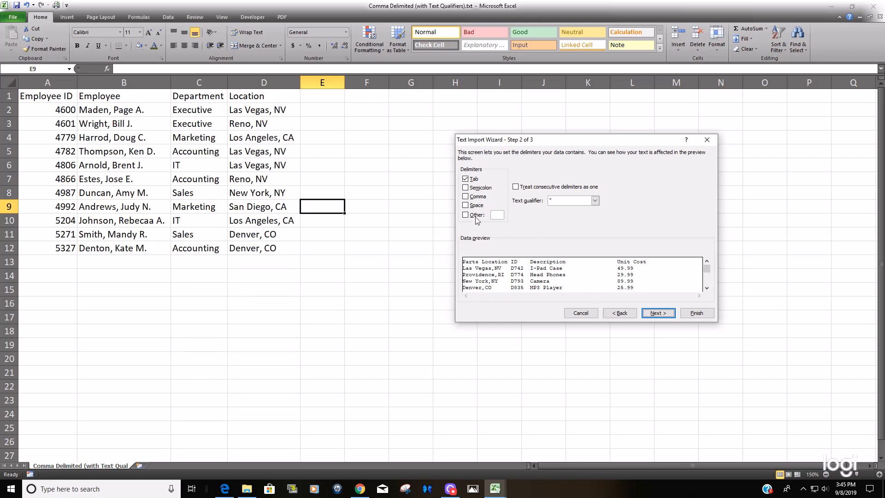
pyautogui.click(466, 206)
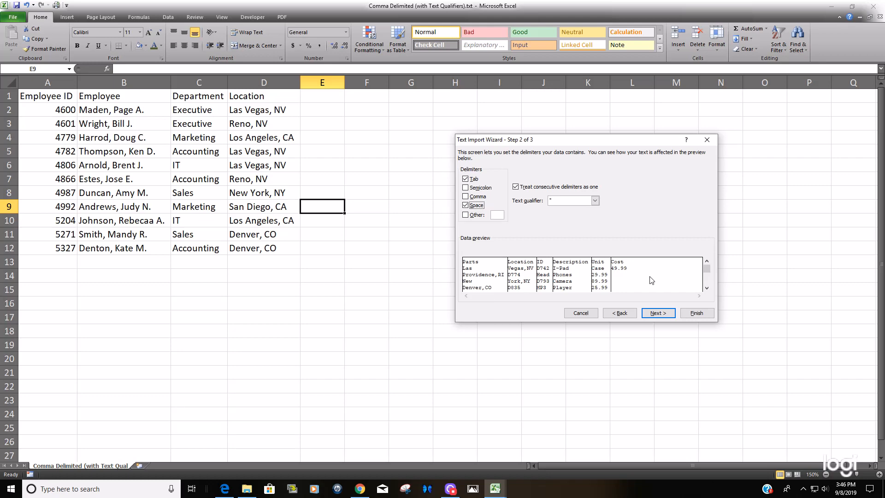
pyautogui.click(626, 317)
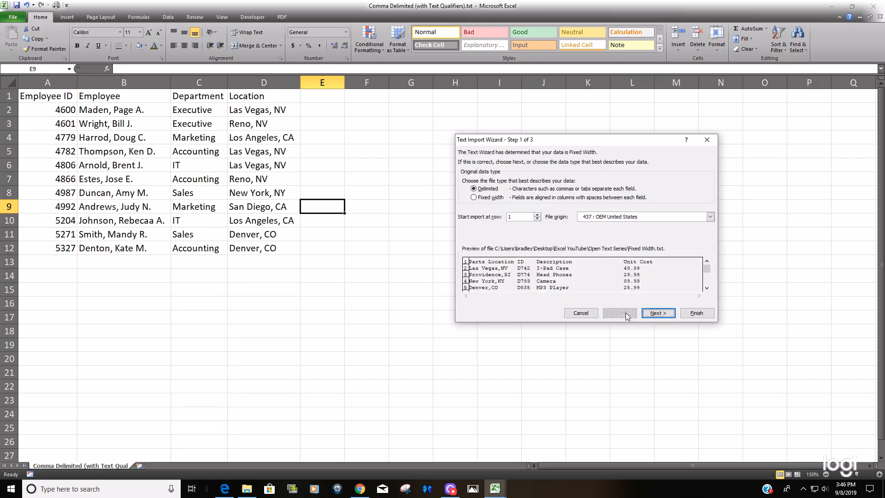
# Set the data type to Fixed width, recreate the column break before ID at 15, and move the break after ID to 20
pyautogui.click(475, 197)
pyautogui.click(655, 315)
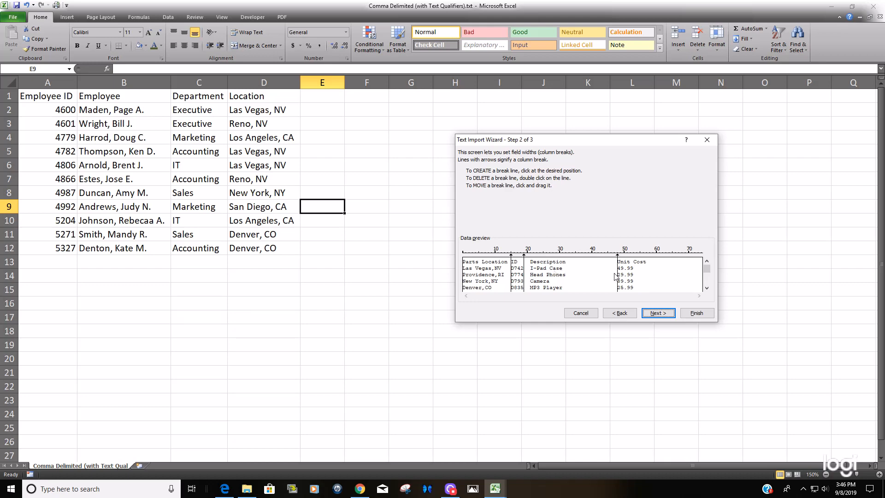
pyautogui.doubleClick(511, 266)
pyautogui.click(510, 264)
pyautogui.moveTo(523, 266); pyautogui.dragTo(527, 267)
# Check the column breaks against the remaining preview rows and finish the import with all columns as General
pyautogui.click(706, 288)
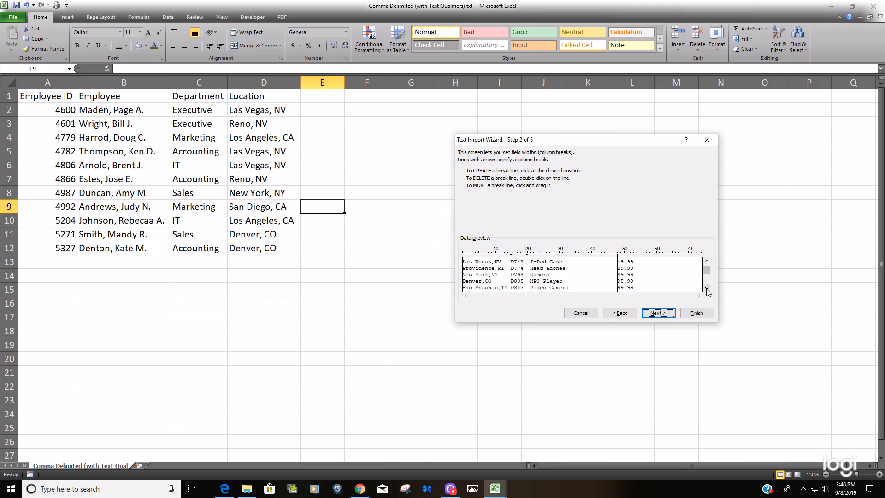
pyautogui.click(706, 288)
pyautogui.click(707, 289)
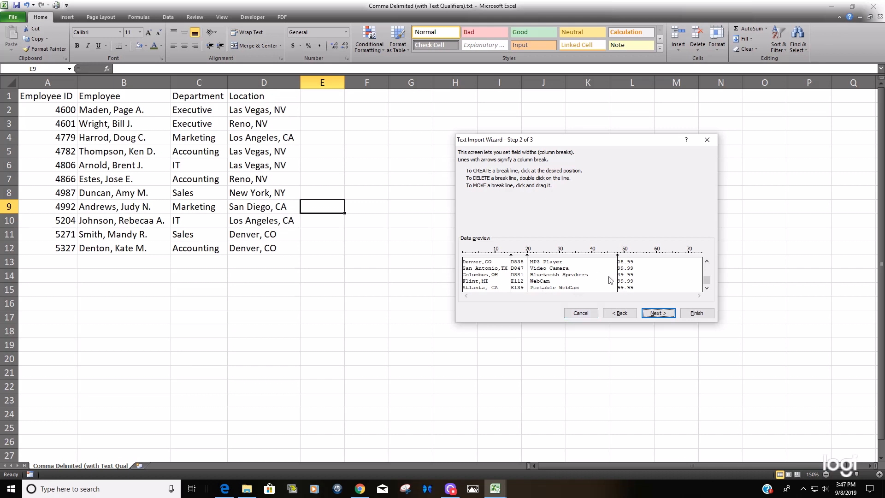
pyautogui.click(656, 315)
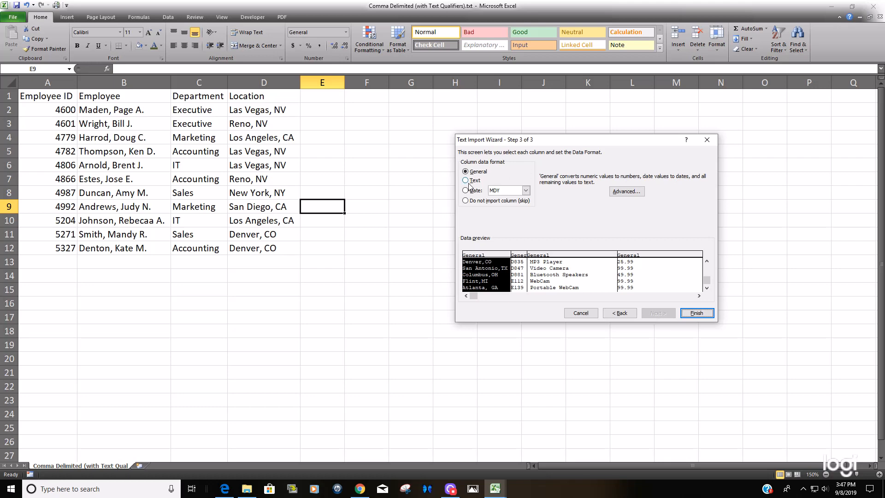
pyautogui.click(709, 312)
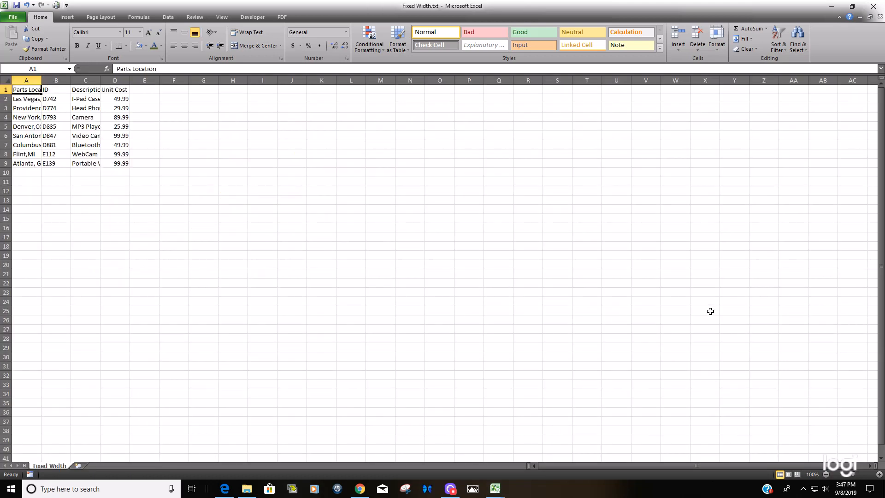
pyautogui.click(681, 303)
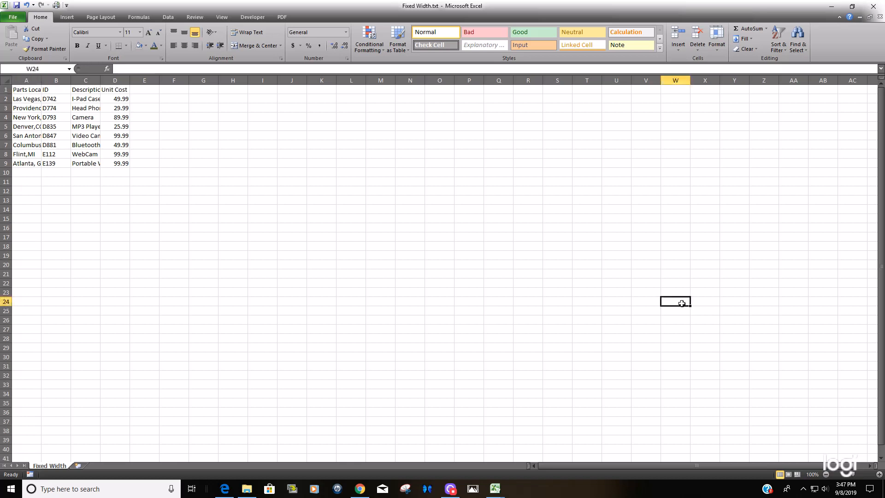
pyautogui.click(878, 474)
pyautogui.click(879, 474)
pyautogui.click(879, 475)
pyautogui.click(879, 474)
pyautogui.click(879, 474)
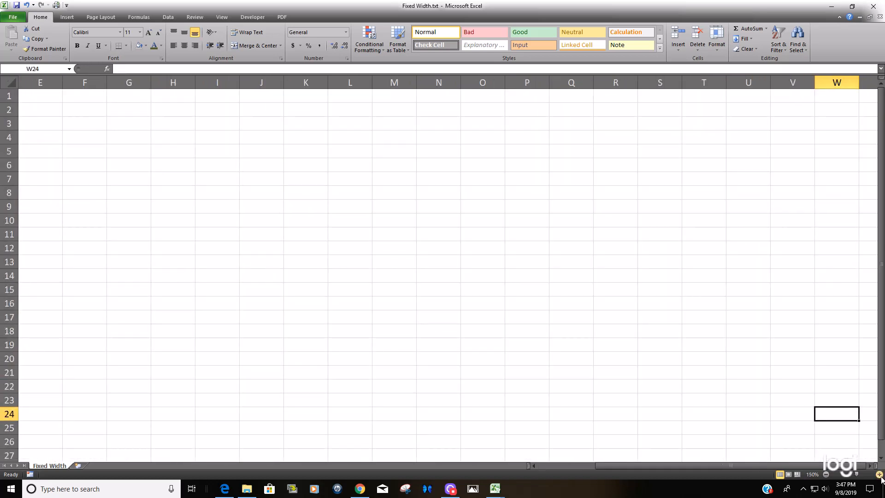
pyautogui.click(298, 279)
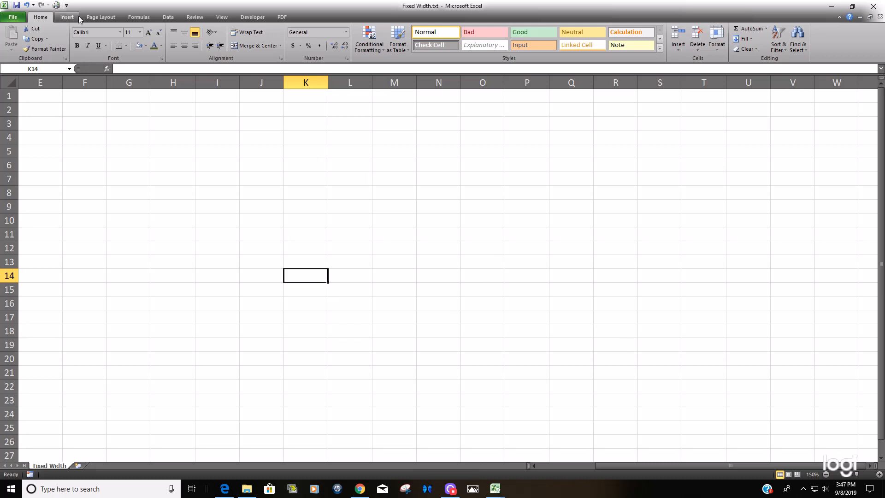
pyautogui.click(27, 5)
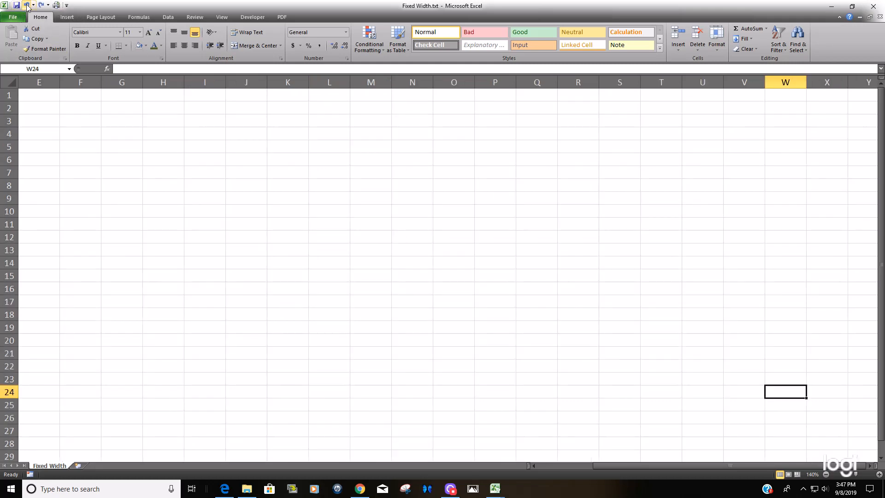
pyautogui.click(26, 6)
pyautogui.click(27, 6)
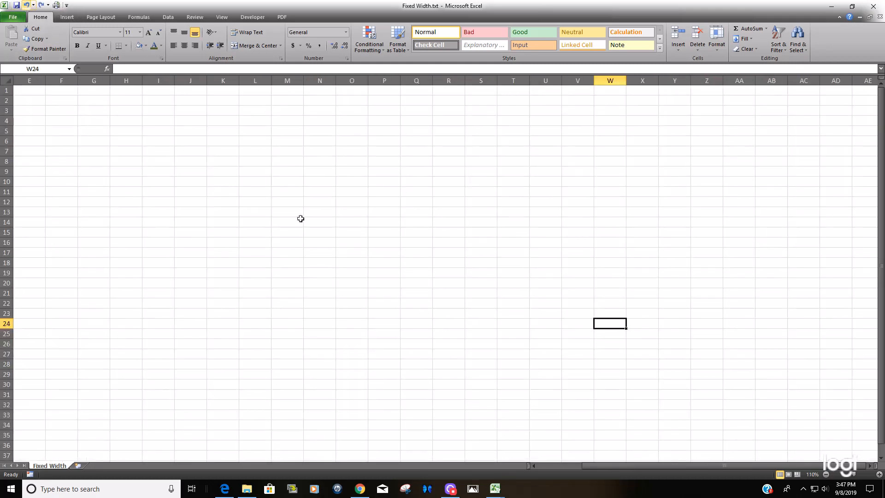
# Autofit the widths of columns A through D to the imported fixed-width data
pyautogui.moveTo(595, 465); pyautogui.dragTo(241, 302)
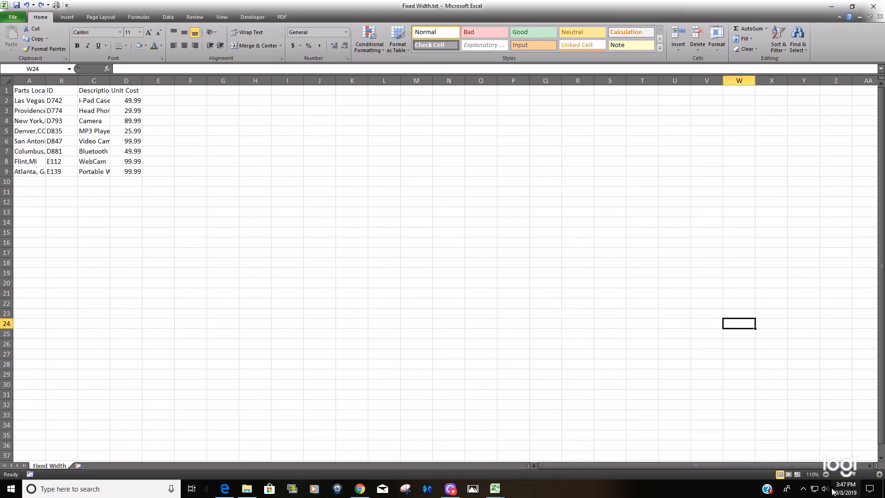
pyautogui.click(879, 474)
pyautogui.click(878, 474)
pyautogui.click(878, 474)
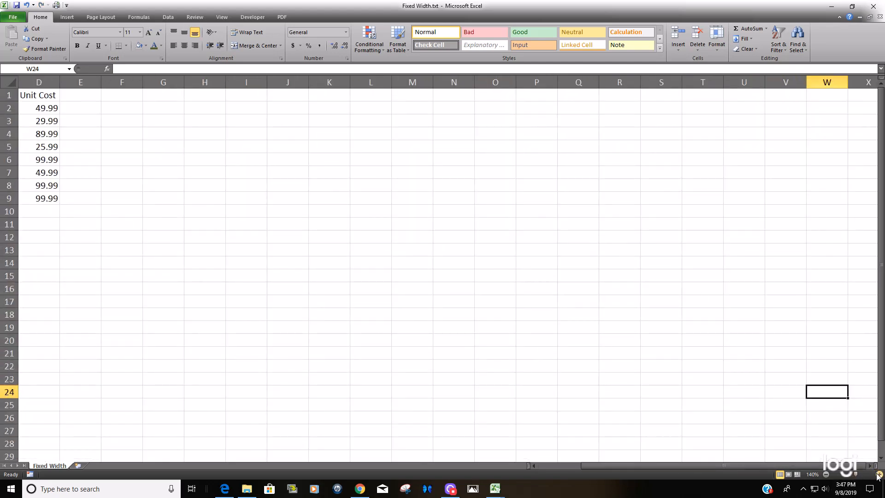
pyautogui.click(879, 474)
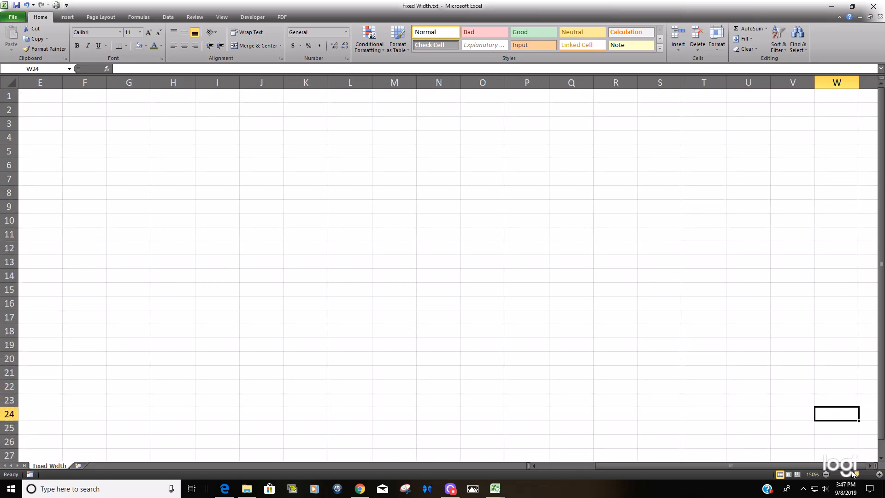
pyautogui.moveTo(758, 466); pyautogui.dragTo(696, 456)
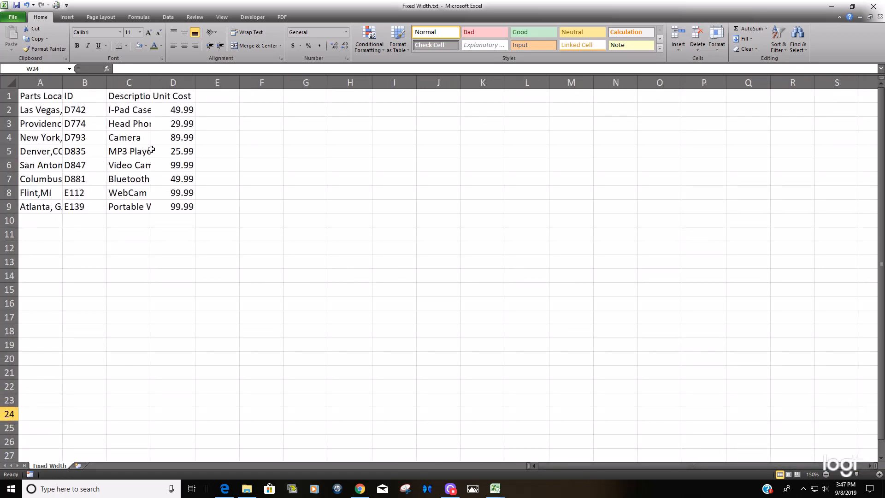
pyautogui.moveTo(45, 82); pyautogui.dragTo(180, 82)
pyautogui.doubleClick(194, 82)
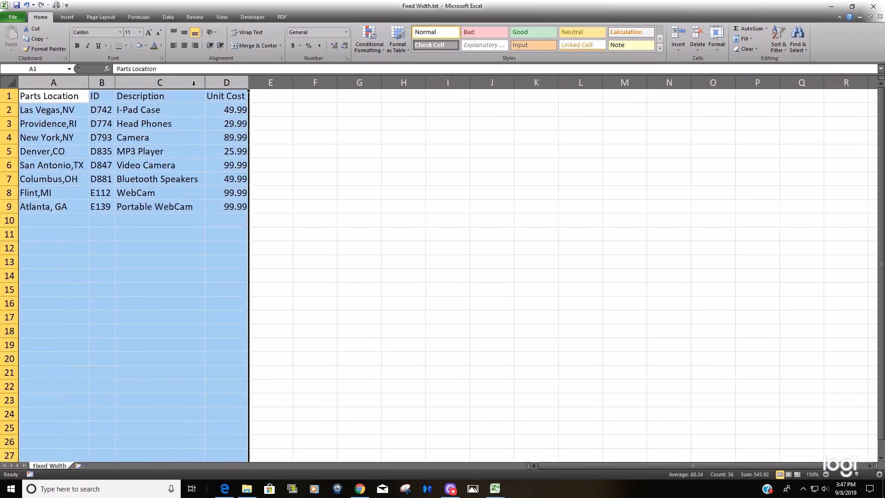
pyautogui.click(391, 175)
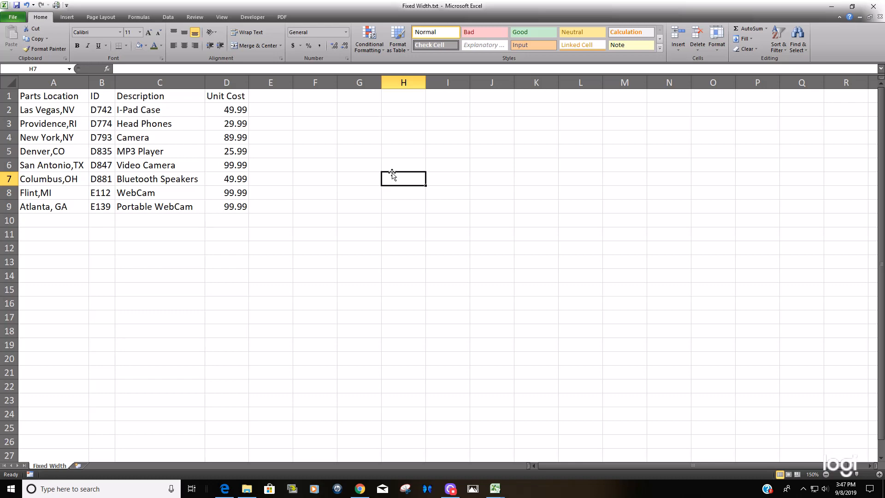
# Check the Parts Location, ID, Description and Unit Cost columns one by one for a correct split
pyautogui.click(71, 83)
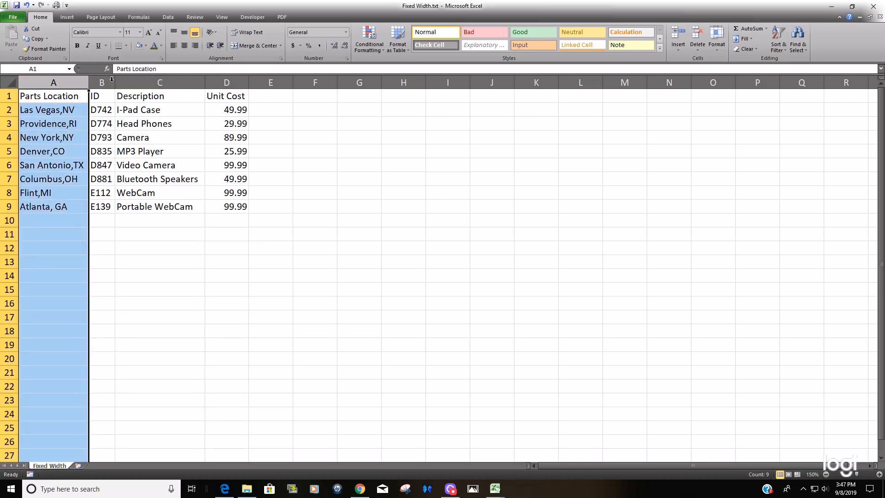
pyautogui.click(112, 81)
pyautogui.click(122, 82)
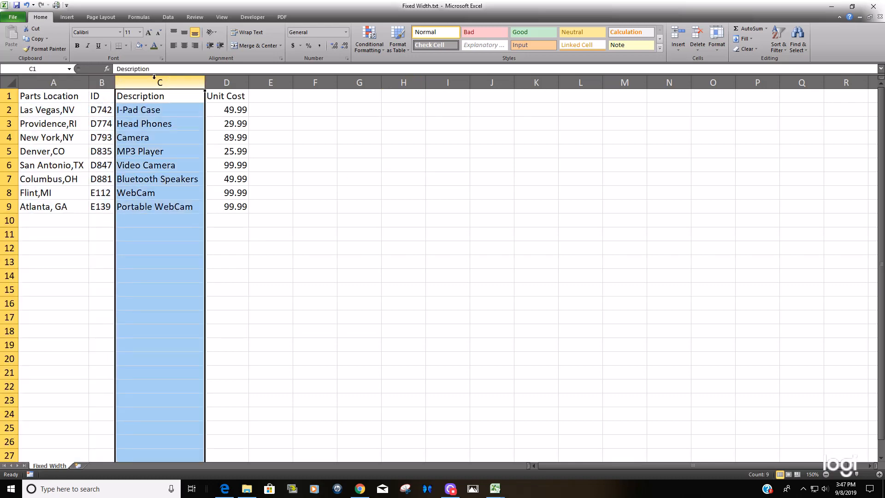
pyautogui.click(229, 83)
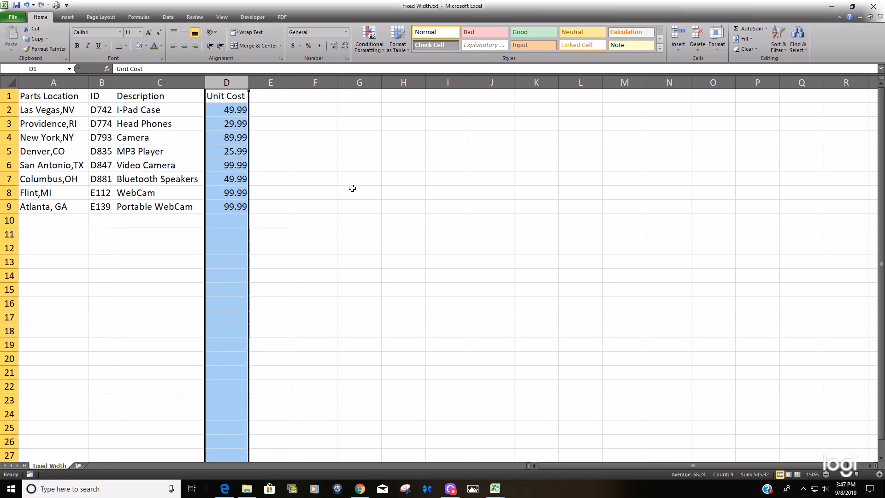
pyautogui.click(300, 152)
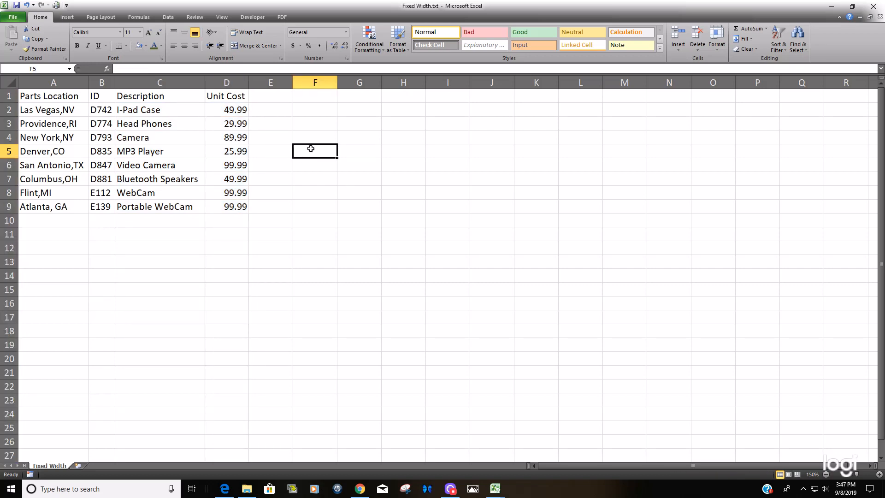